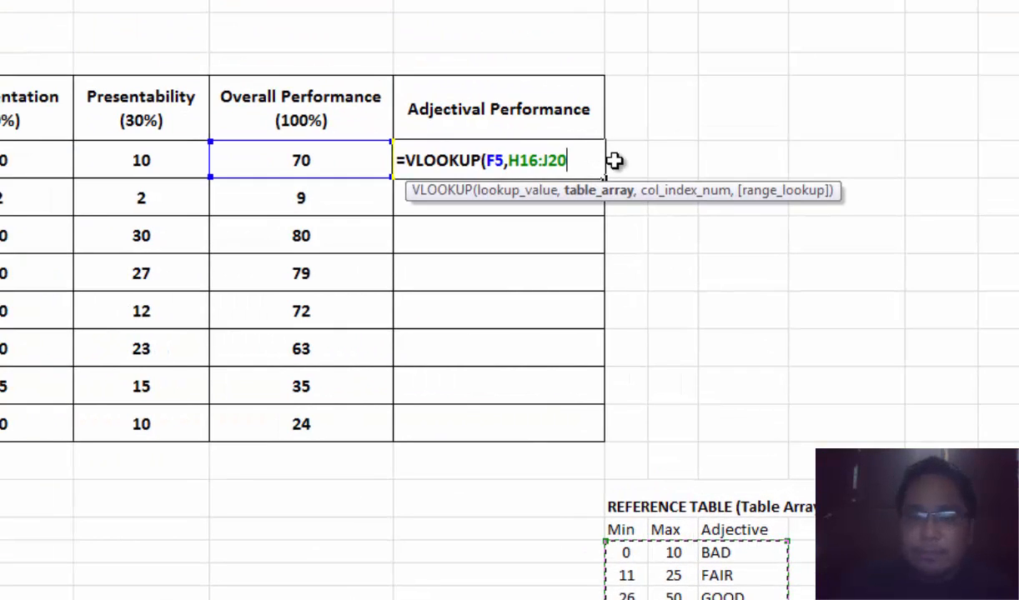
# - Complete the VLOOKUP formula in G5 with column index 3 and TRUE for an approximate match, and commit it
pyautogui.write(',')
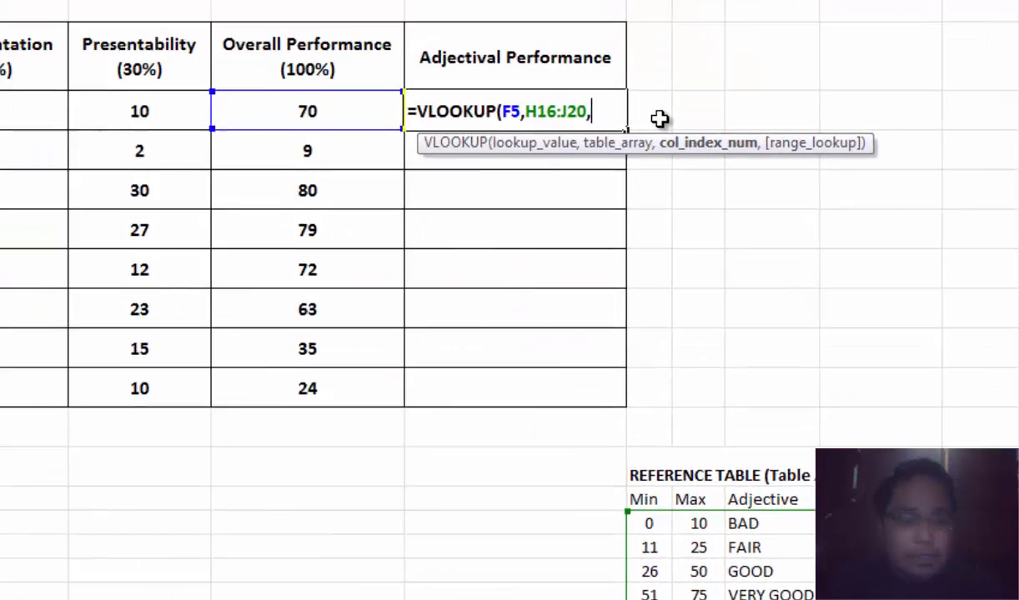
pyautogui.write('3')
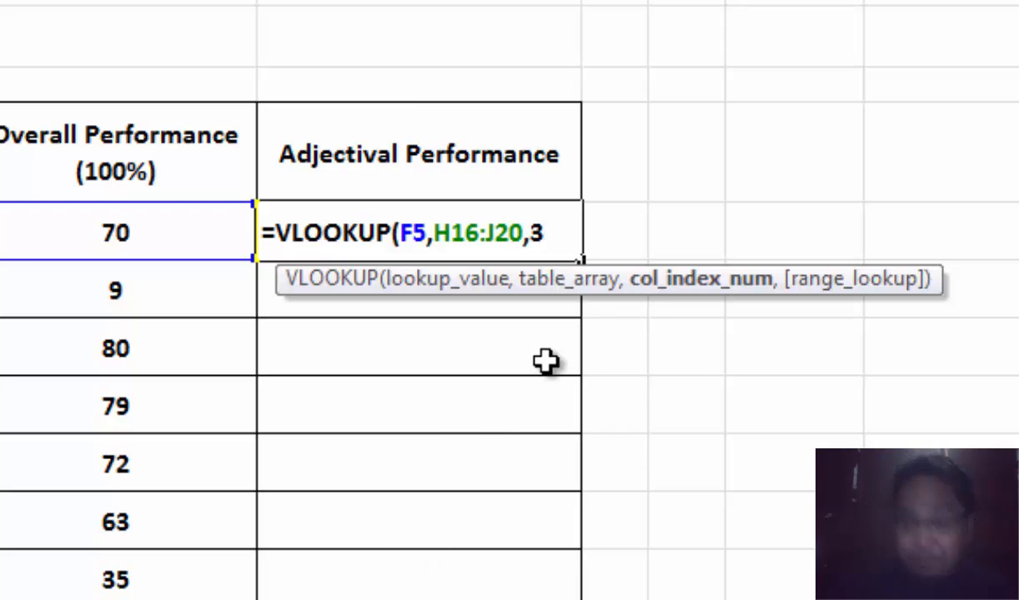
pyautogui.write(',')
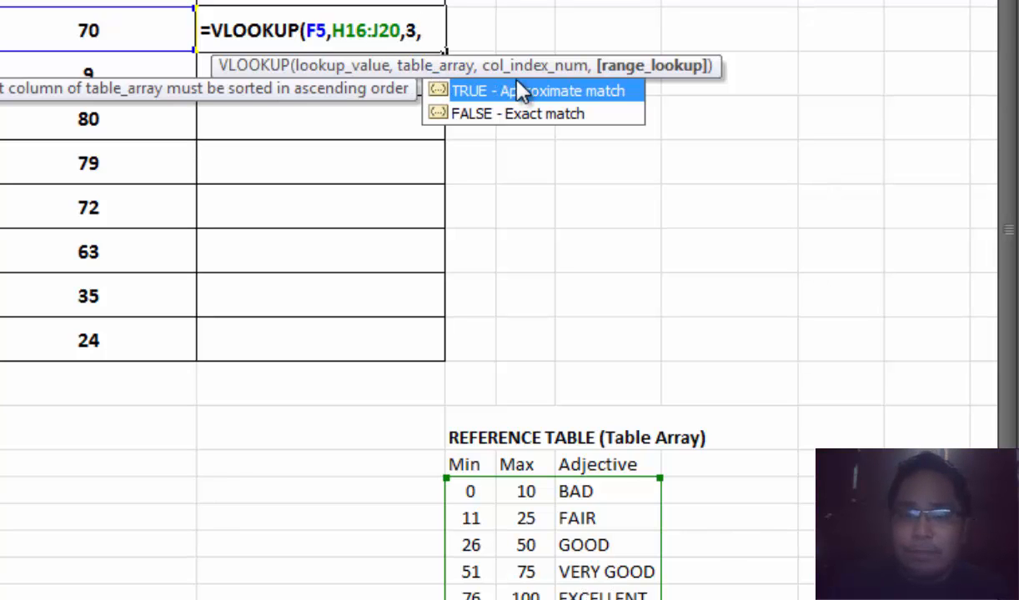
pyautogui.write('tru')
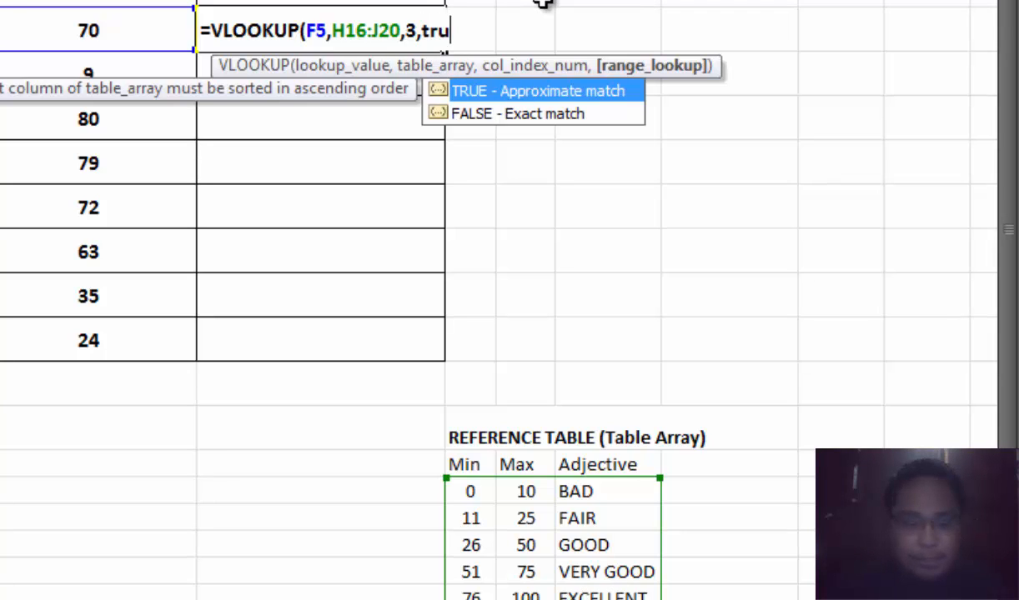
pyautogui.press('Tab')
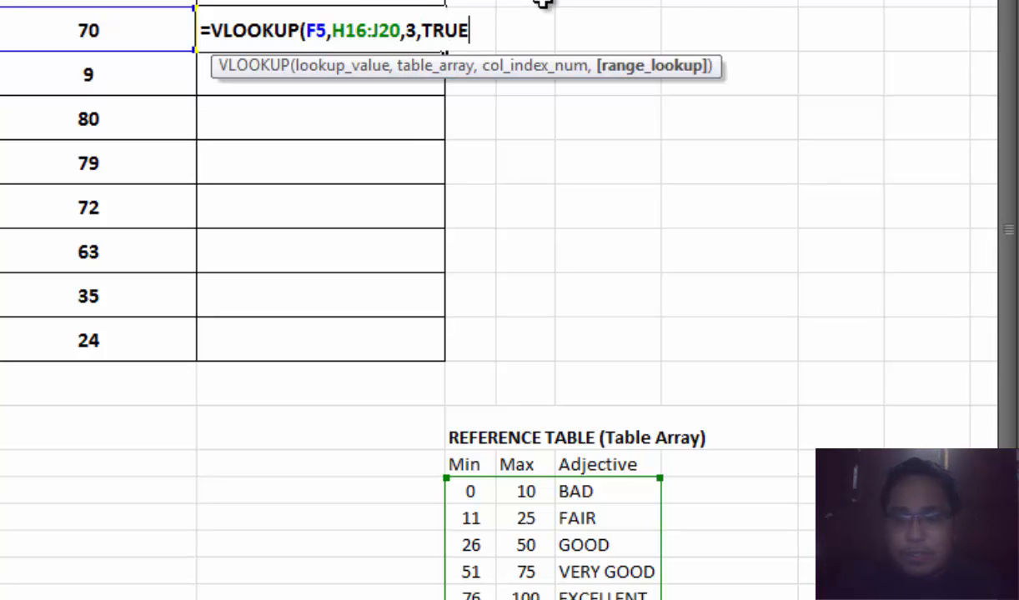
pyautogui.write(')')
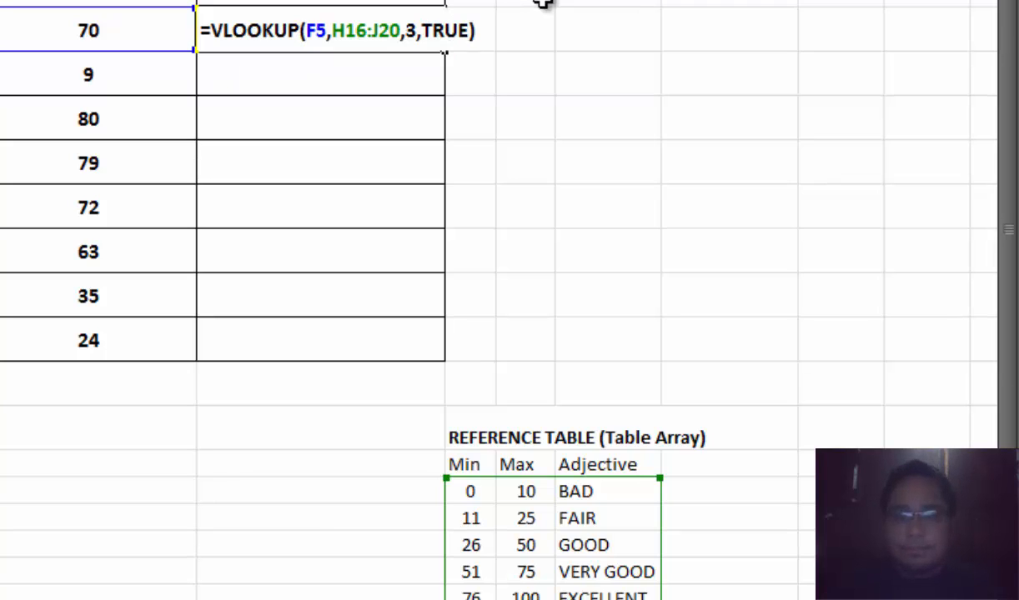
pyautogui.press('Return')
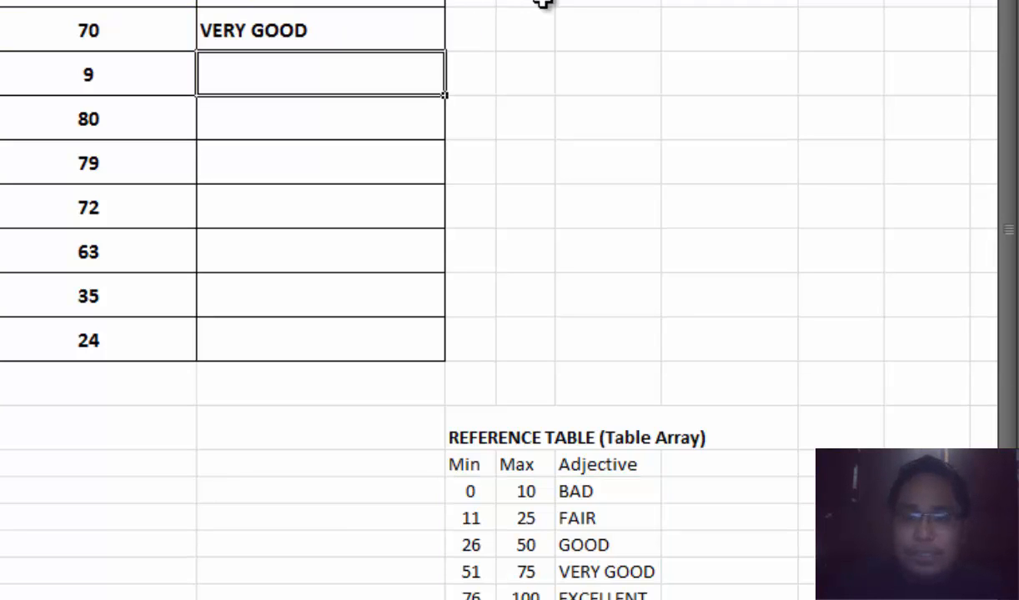
# - Fill the VLOOKUP formula from G5 down the rest of the Adjectival Performance column
pyautogui.click(338, 27)
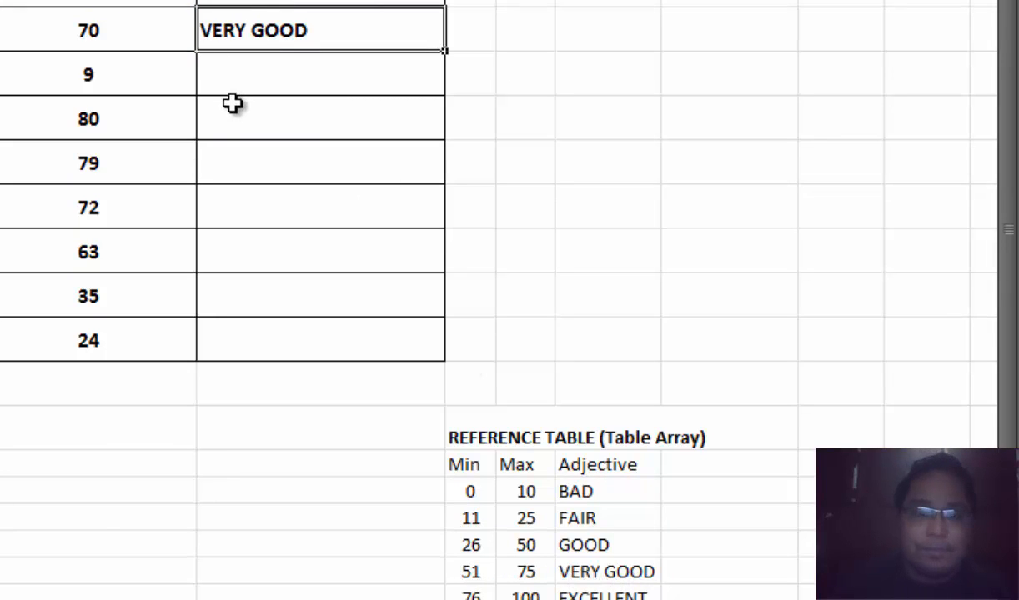
pyautogui.click(246, 78)
pyautogui.click(256, 44)
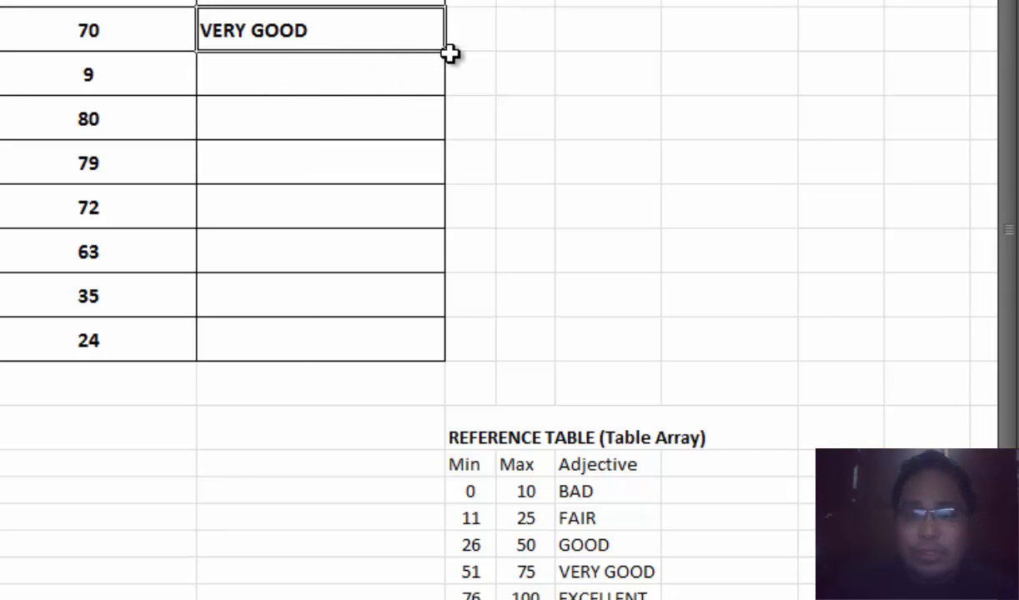
pyautogui.moveTo(446, 52)
pyautogui.mouseDown()
pyautogui.moveTo(446, 361)
pyautogui.moveTo(432, 53)
pyautogui.mouseUp()
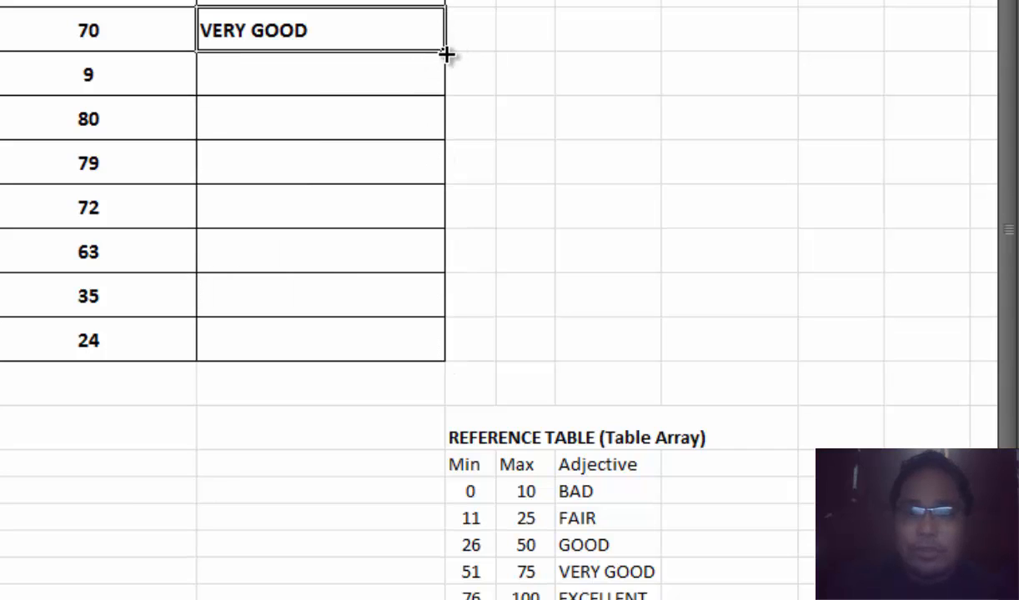
pyautogui.doubleClick(446, 53)
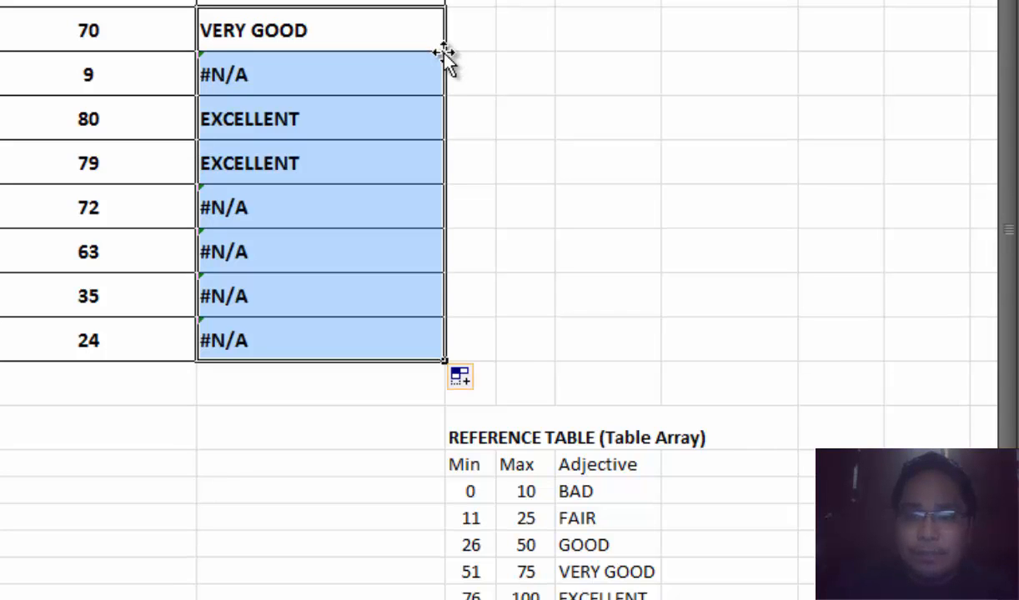
# - Examine the formulas in the Adjectival Performance cells, comparing the table range in G5 with those in the rows below
pyautogui.click(282, 83)
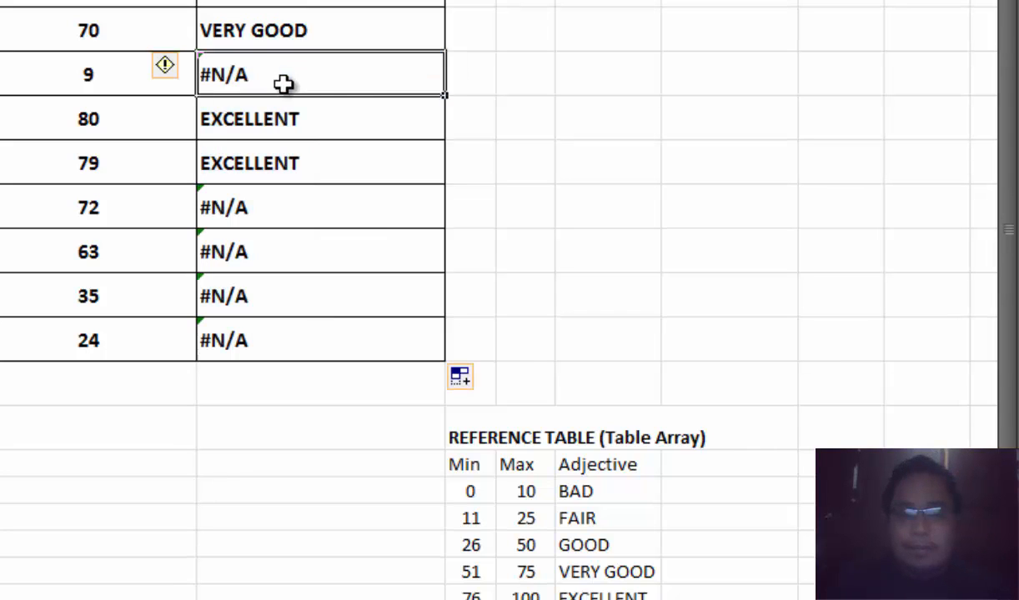
pyautogui.click(303, 125)
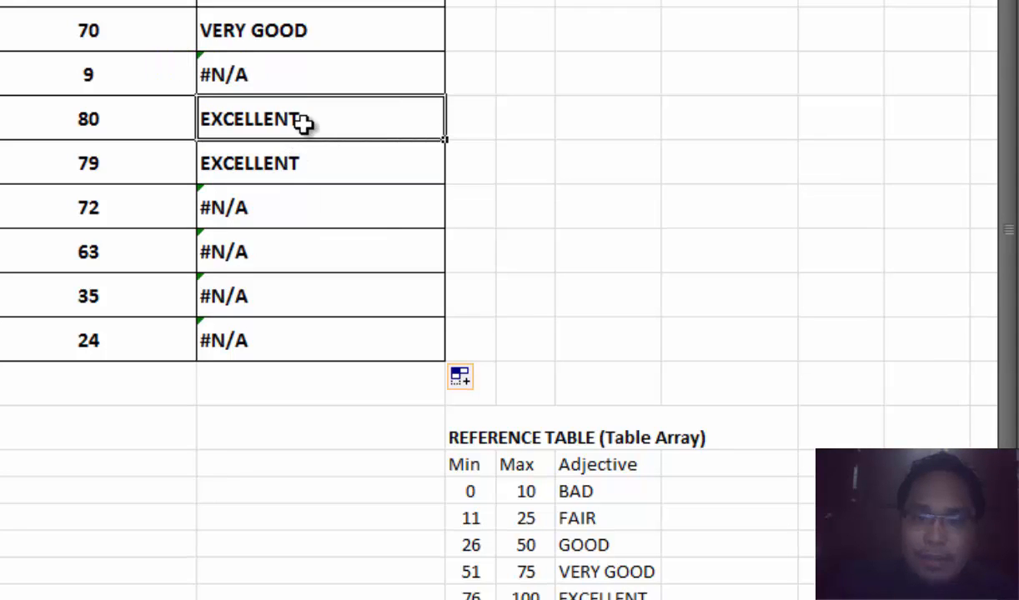
pyautogui.click(307, 207)
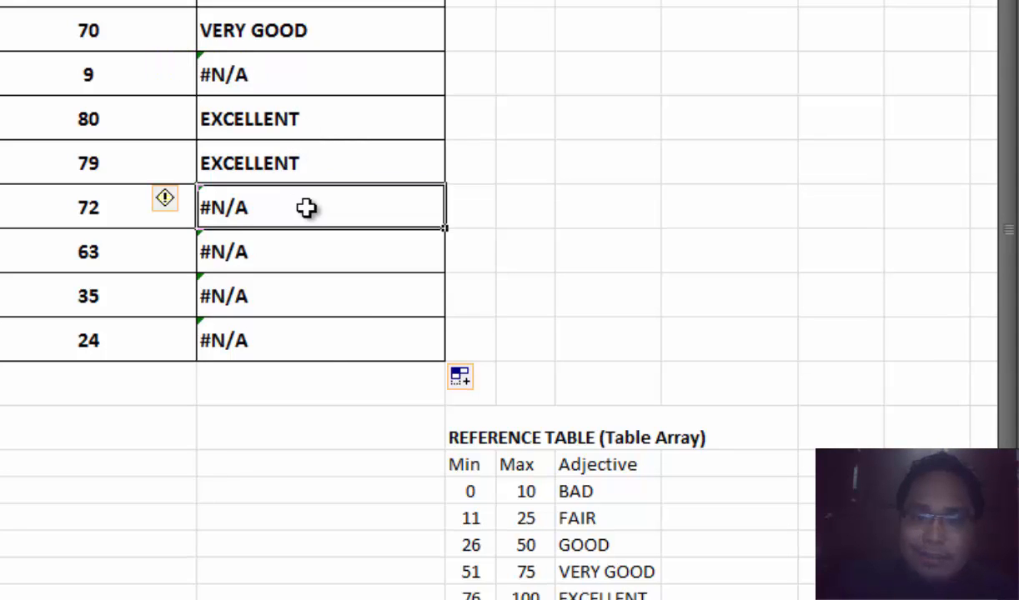
pyautogui.click(351, 35)
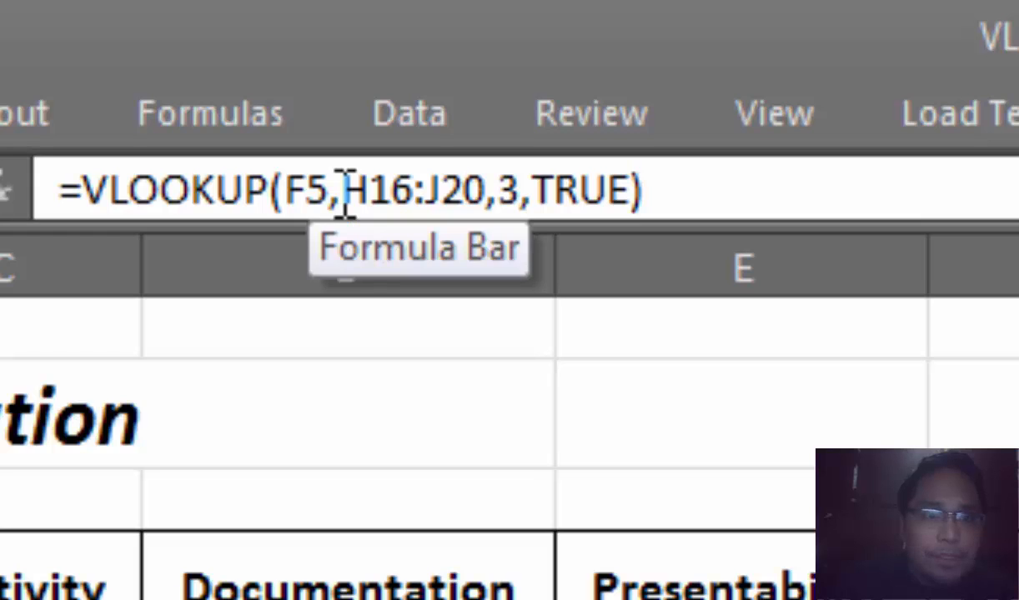
pyautogui.click(368, 171)
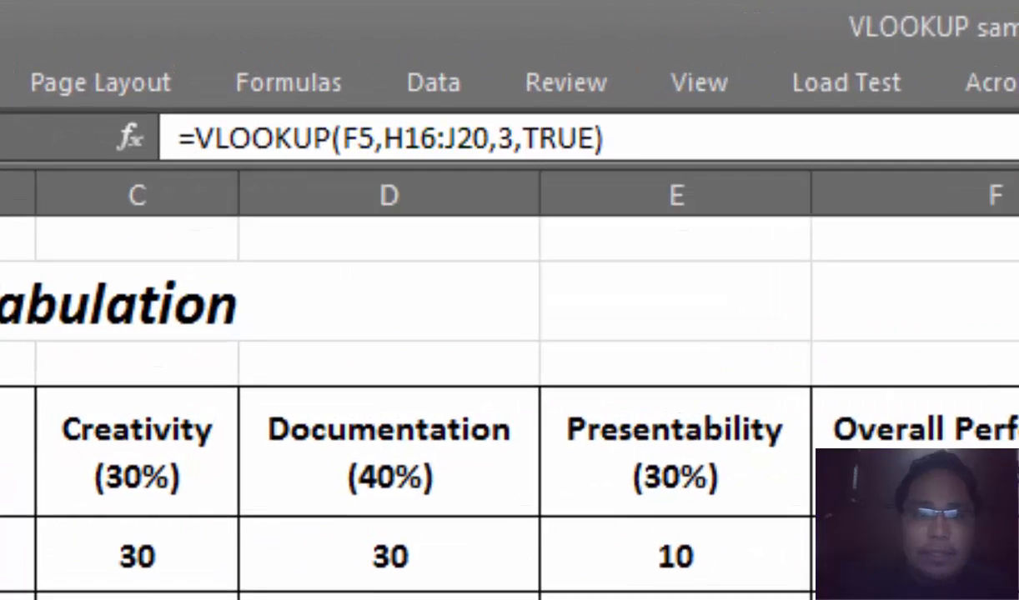
pyautogui.press('Return')
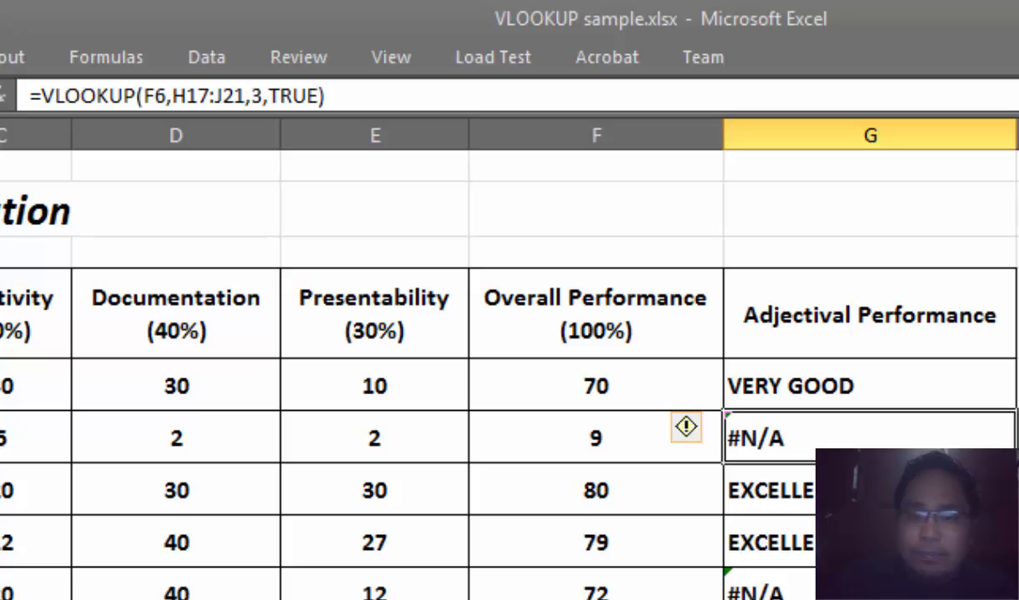
pyautogui.press('Down')
pyautogui.press('Down')
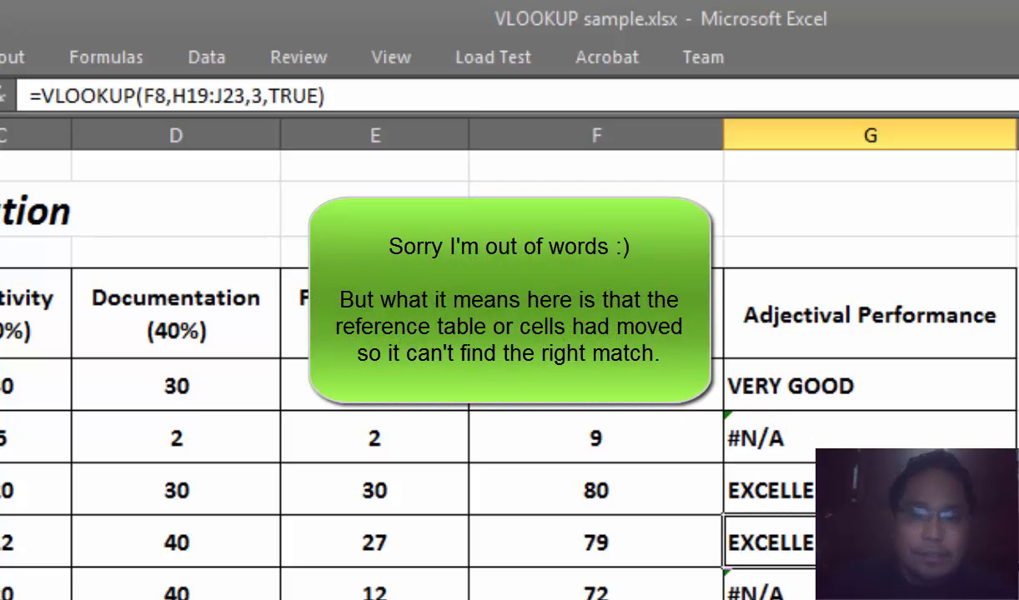
pyautogui.press('Down')
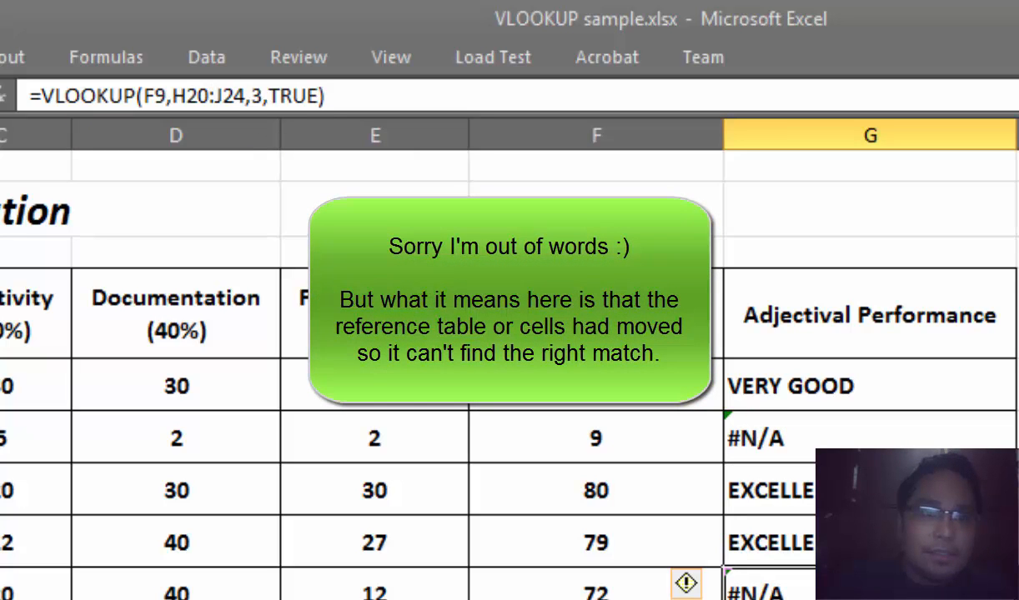
pyautogui.press('Down')
pyautogui.press('Down')
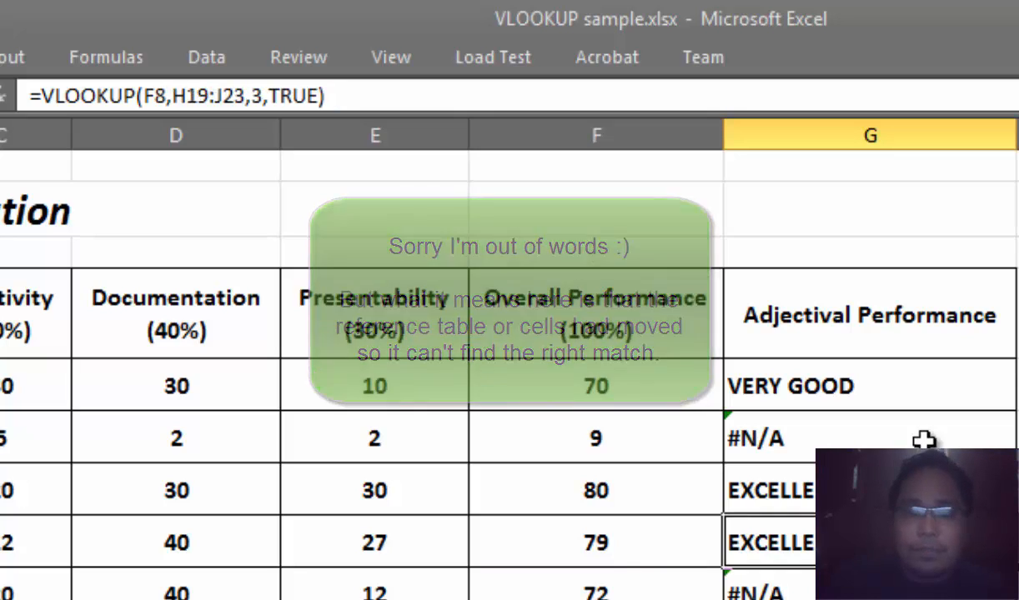
# - Clear the copied formulas from the Adjectival Performance cells below G5
pyautogui.moveTo(923, 439); pyautogui.dragTo(918, 575)
pyautogui.press('Delete')
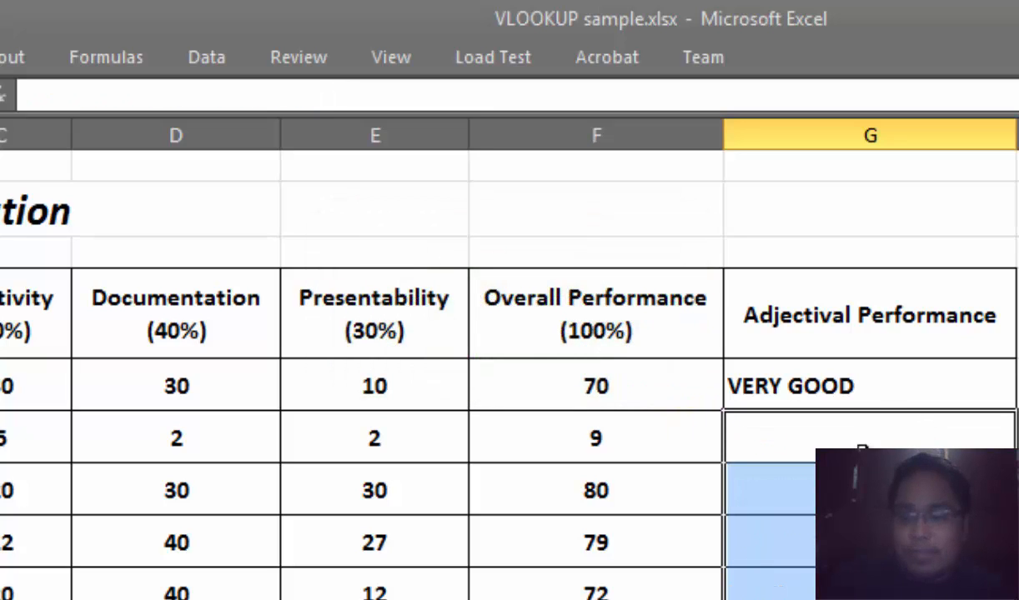
# - Lock the rows of the table range in the G5 formula by changing it to H$16:J$20
pyautogui.click(874, 386)
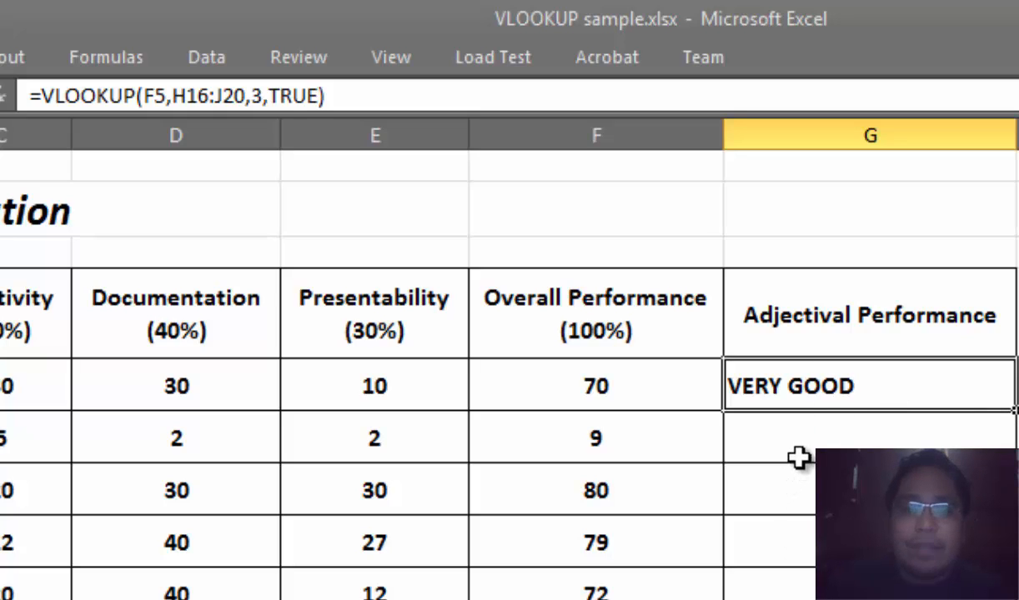
pyautogui.click(192, 97)
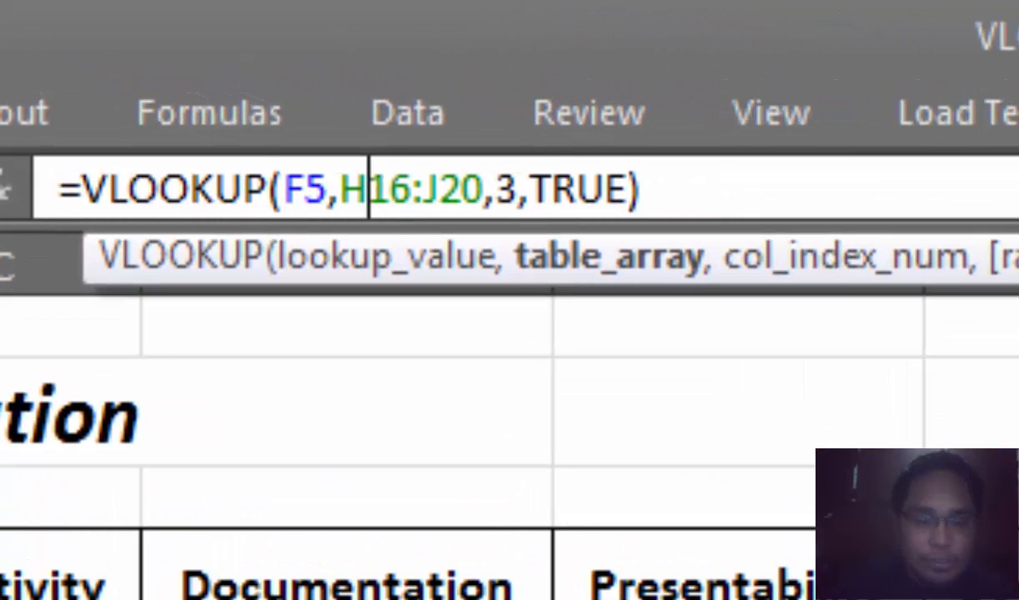
pyautogui.write('$')
pyautogui.press('Right')
pyautogui.press('Right')
pyautogui.press('Right')
pyautogui.press('Right')
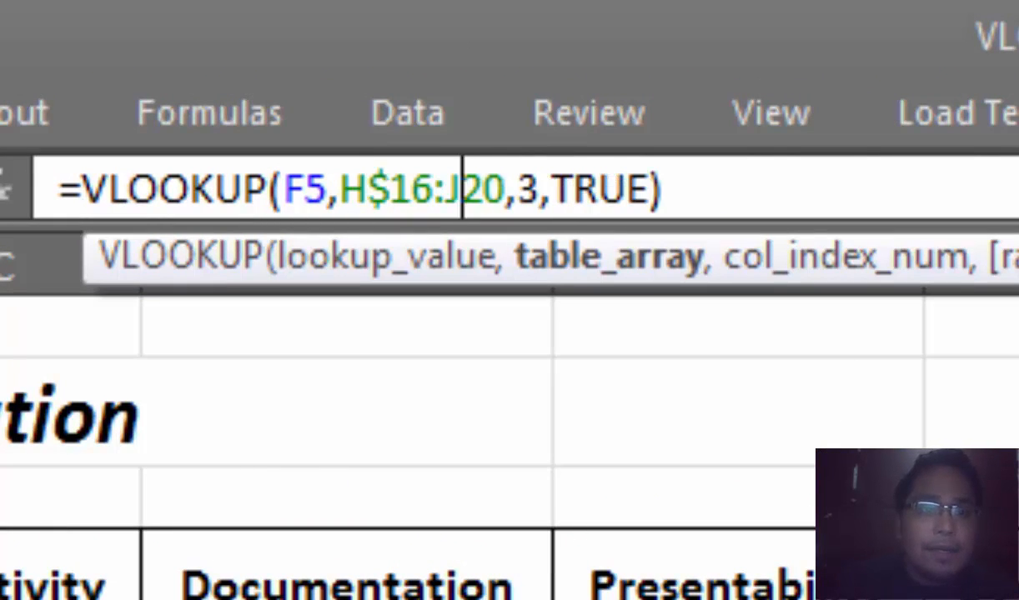
pyautogui.write('$')
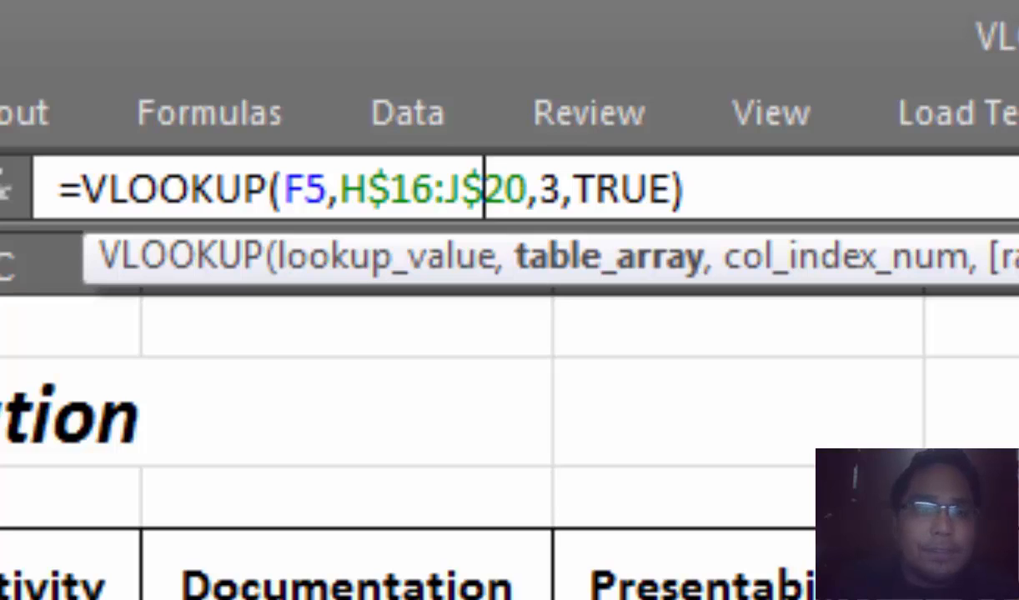
pyautogui.press('Left')
pyautogui.press('Left')
pyautogui.press('Left')
pyautogui.press('Left')
pyautogui.press('Left')
pyautogui.press('Left')
pyautogui.press('Left')
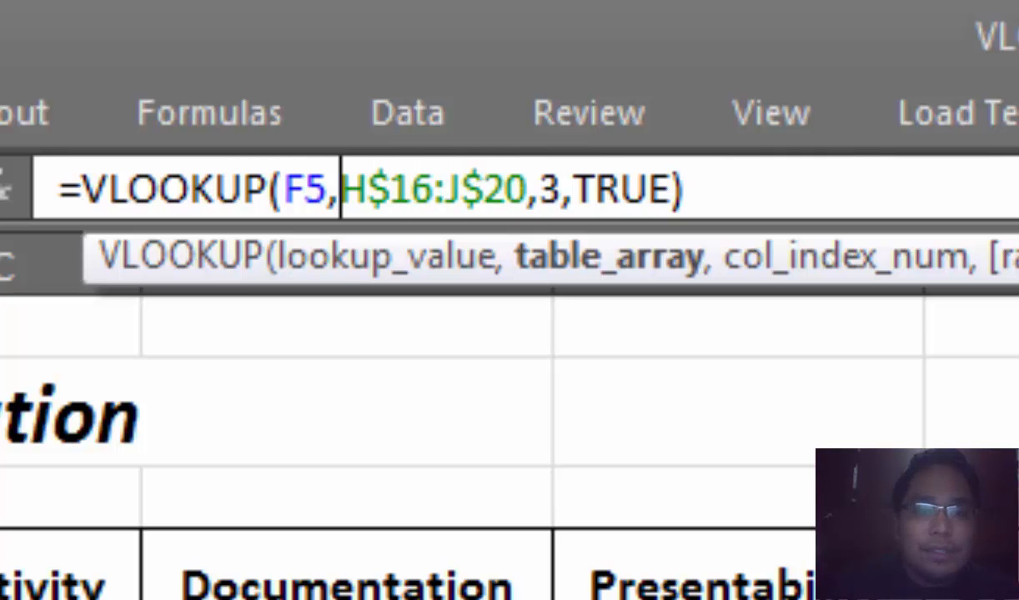
pyautogui.press('Right')
pyautogui.press('Left')
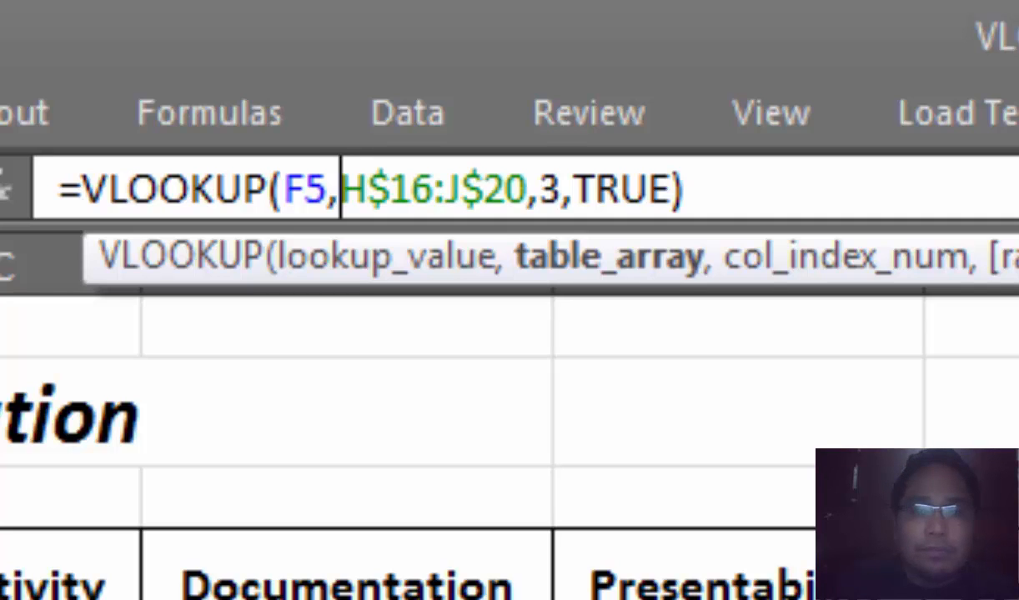
pyautogui.write('$')
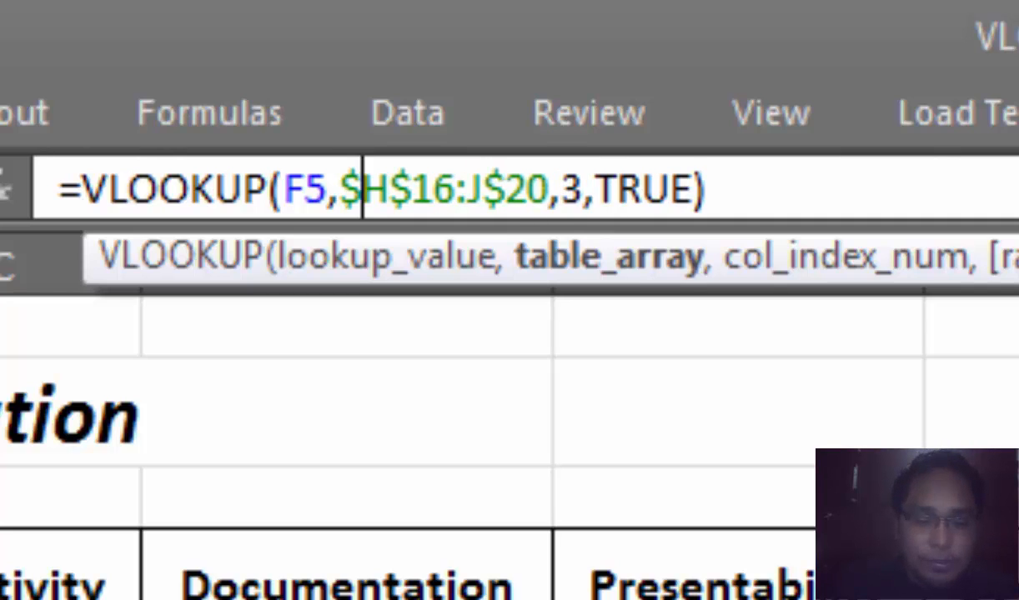
pyautogui.press('BackSpace')
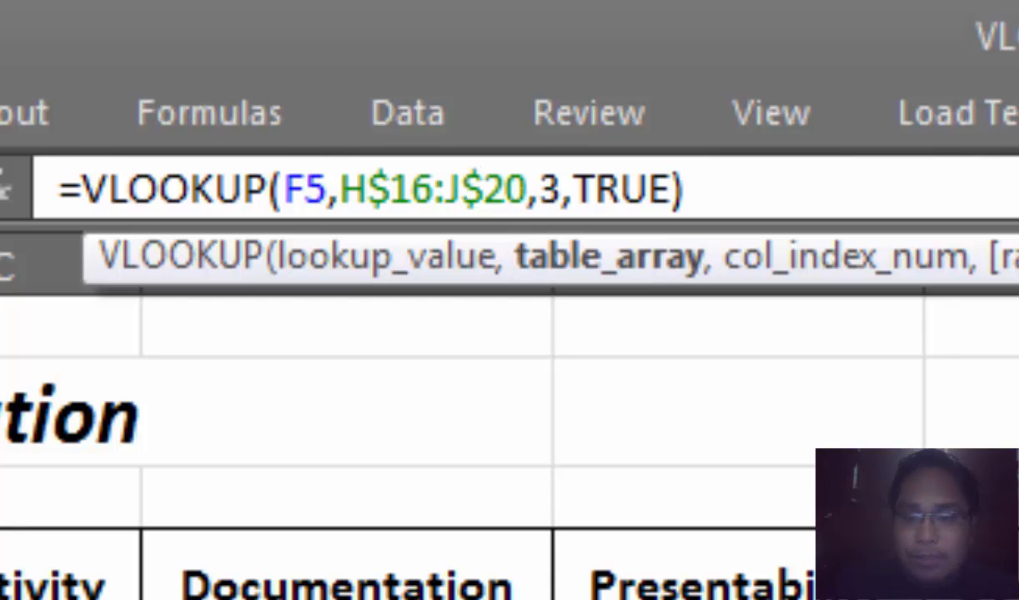
# - Commit the edited VLOOKUP formula in G5 and fill it down the Adjectival Performance column
pyautogui.click(891, 182)
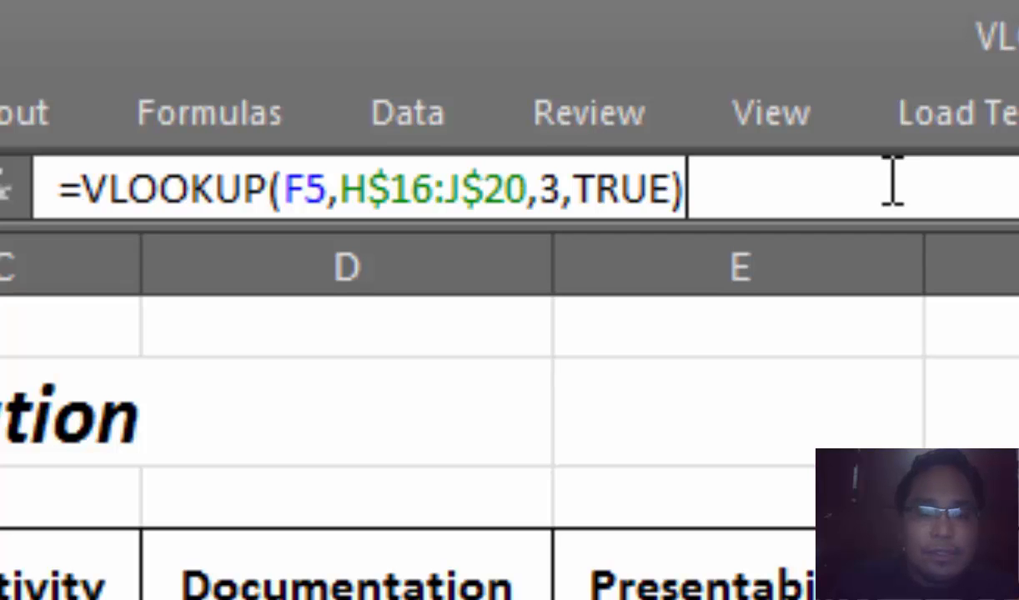
pyautogui.press('Return')
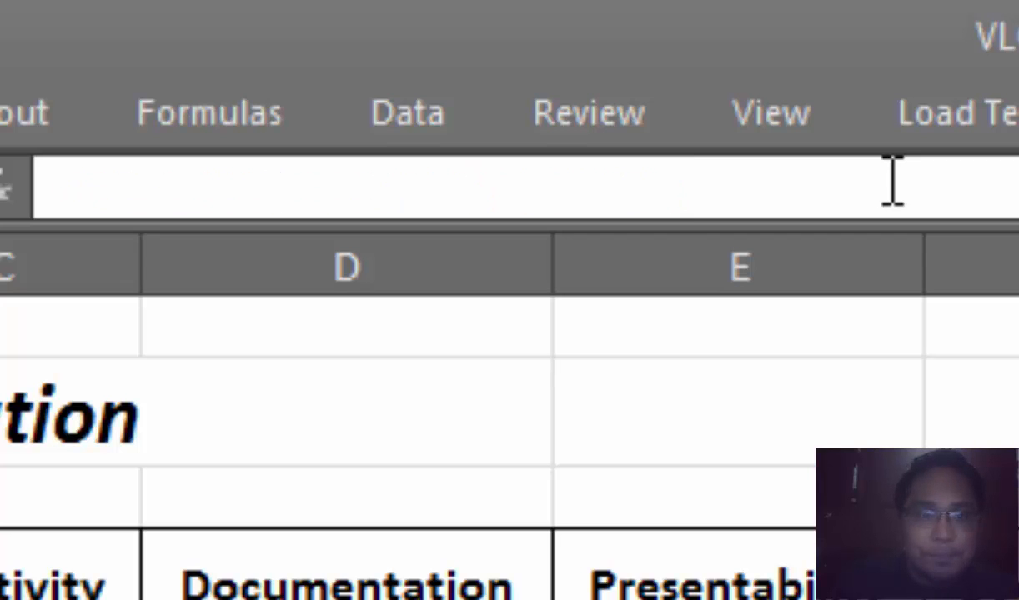
pyautogui.click(964, 324)
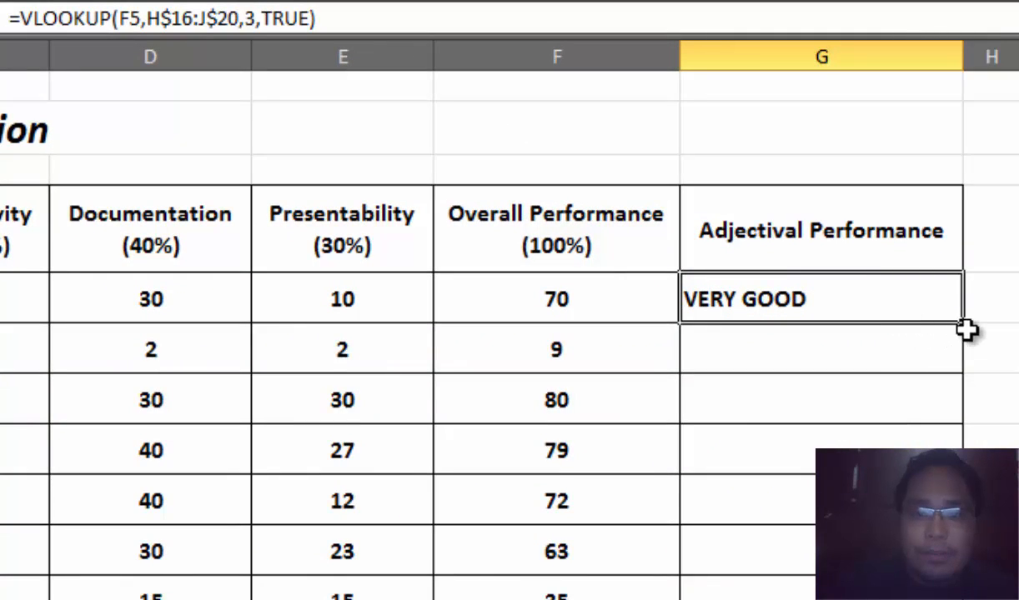
pyautogui.moveTo(964, 324); pyautogui.dragTo(965, 596)
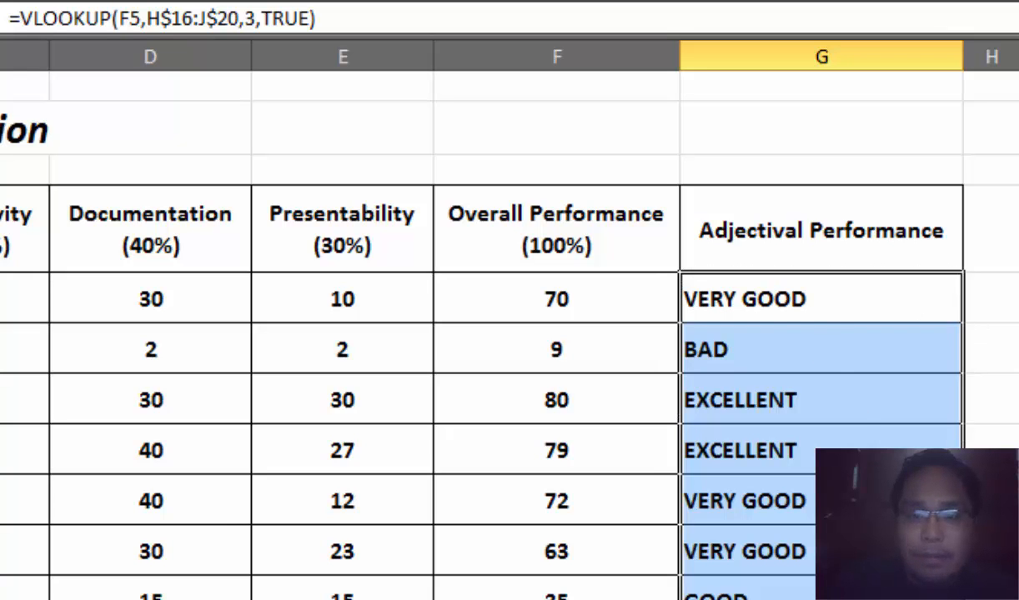
# - Check the refilled formulas in G6 through G9 for their lookup cells and the locked table range
pyautogui.click(784, 356)
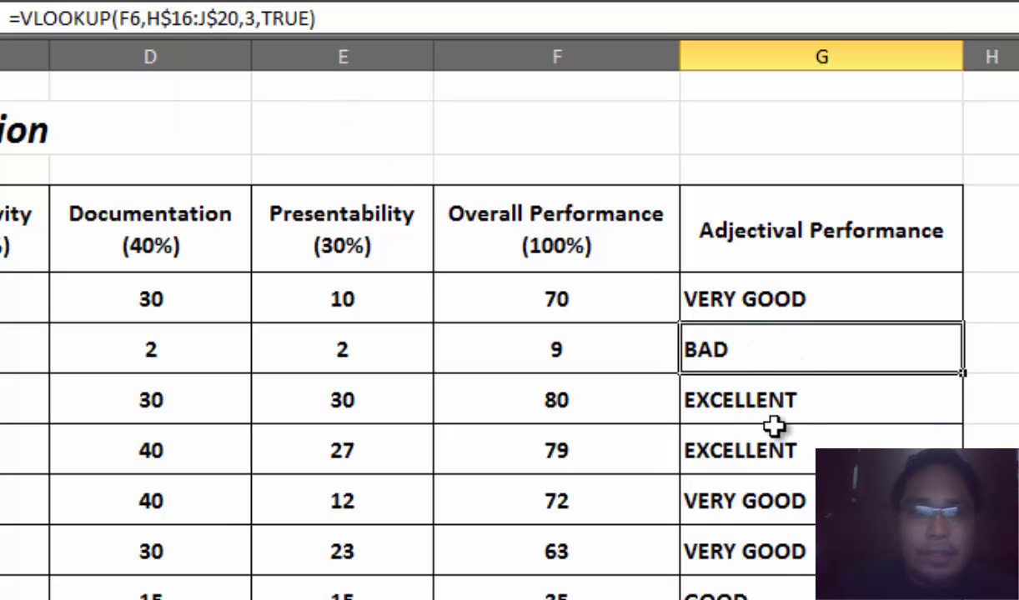
pyautogui.click(793, 405)
pyautogui.click(793, 449)
pyautogui.click(792, 500)
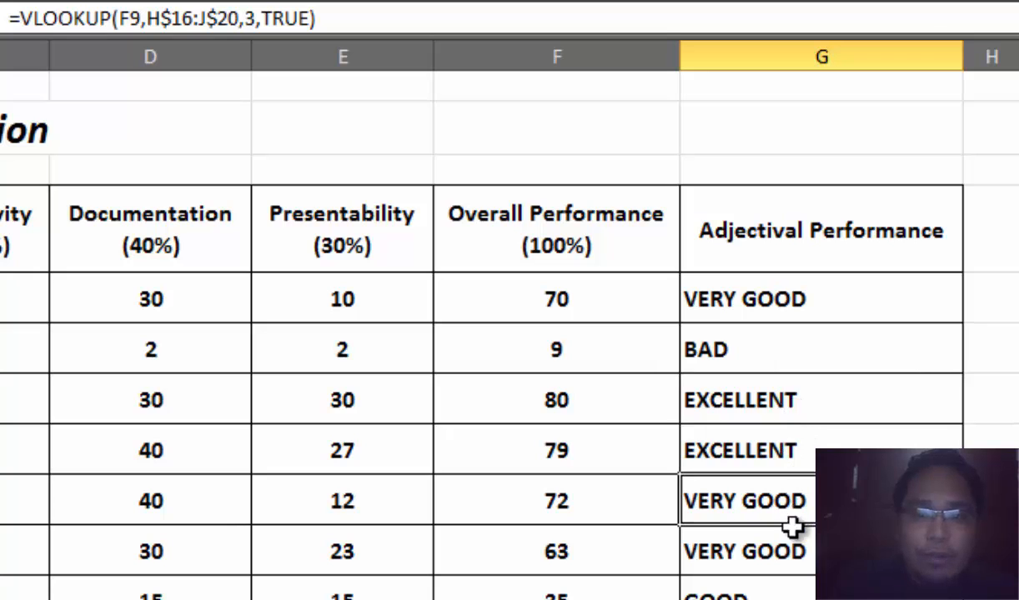
# - Check the filled formulas across G5 to G12 for their lookup cells and the row-locked table range
pyautogui.click(788, 551)
pyautogui.click(792, 593)
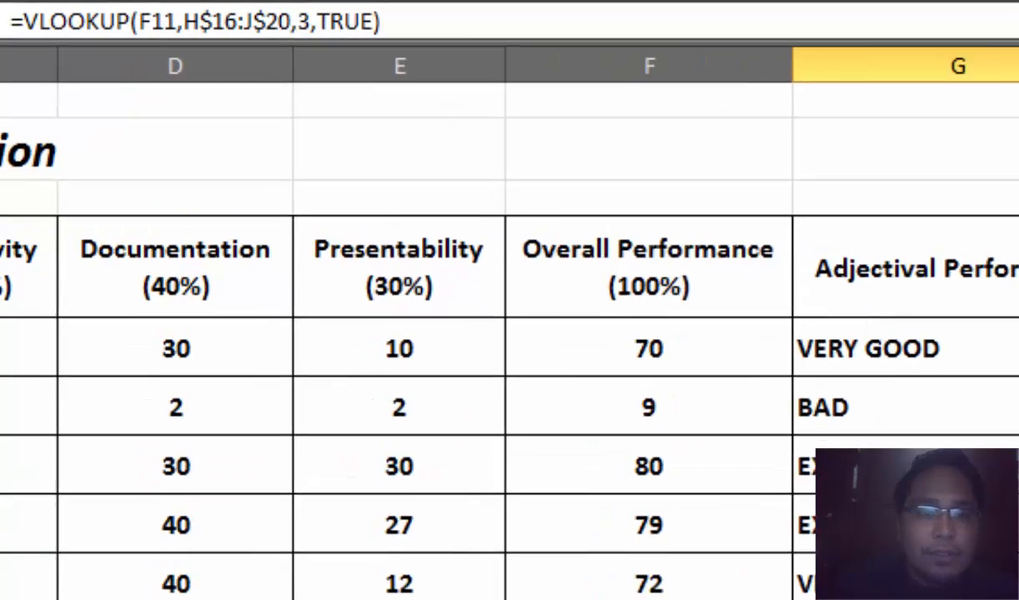
pyautogui.click(786, 599)
pyautogui.click(787, 595)
pyautogui.click(788, 550)
pyautogui.press('Up')
pyautogui.press('Up')
pyautogui.press('Up')
pyautogui.press('Up')
pyautogui.press('Up')
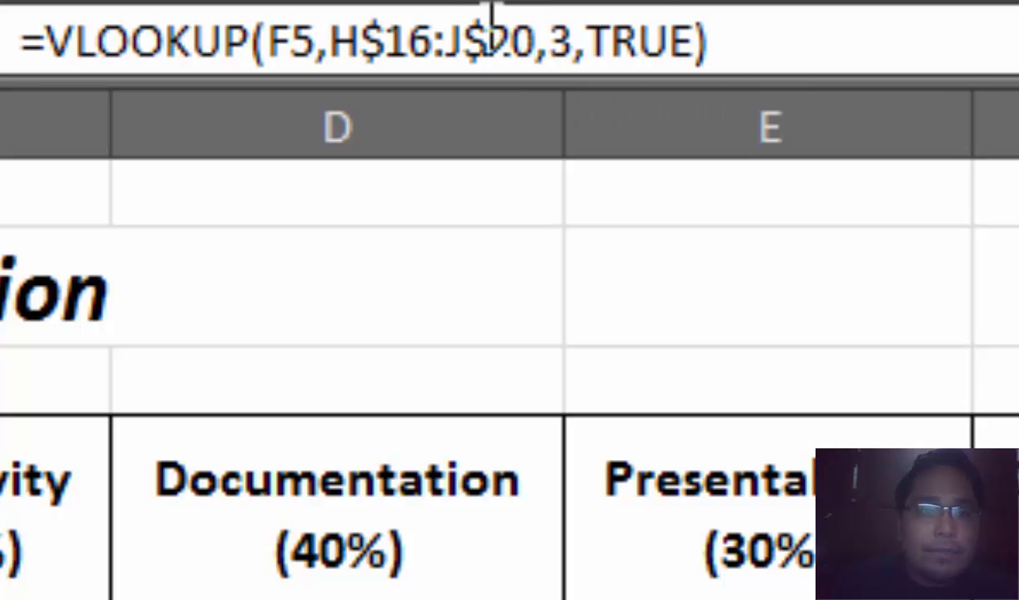
pyautogui.press('Down')
pyautogui.press('Down')
pyautogui.press('Down')
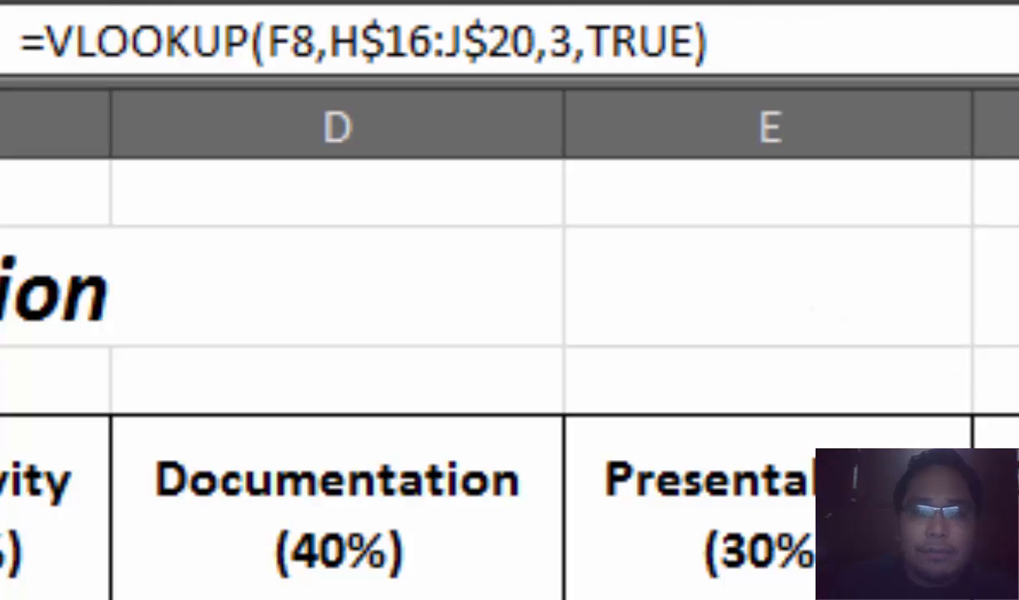
pyautogui.press('Up')
pyautogui.press('Up')
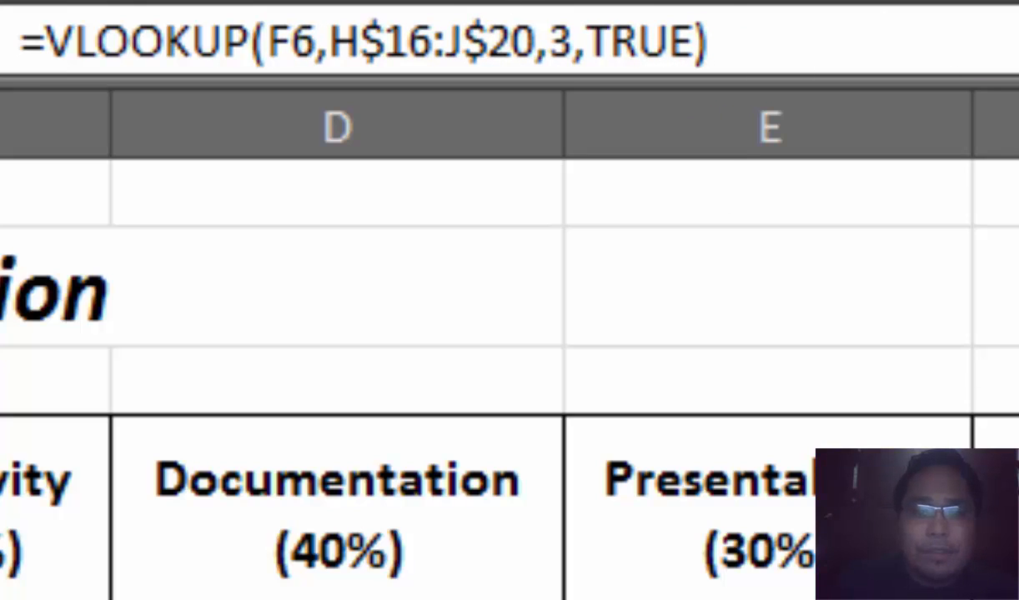
pyautogui.hotkey('ctrl', 'Down')
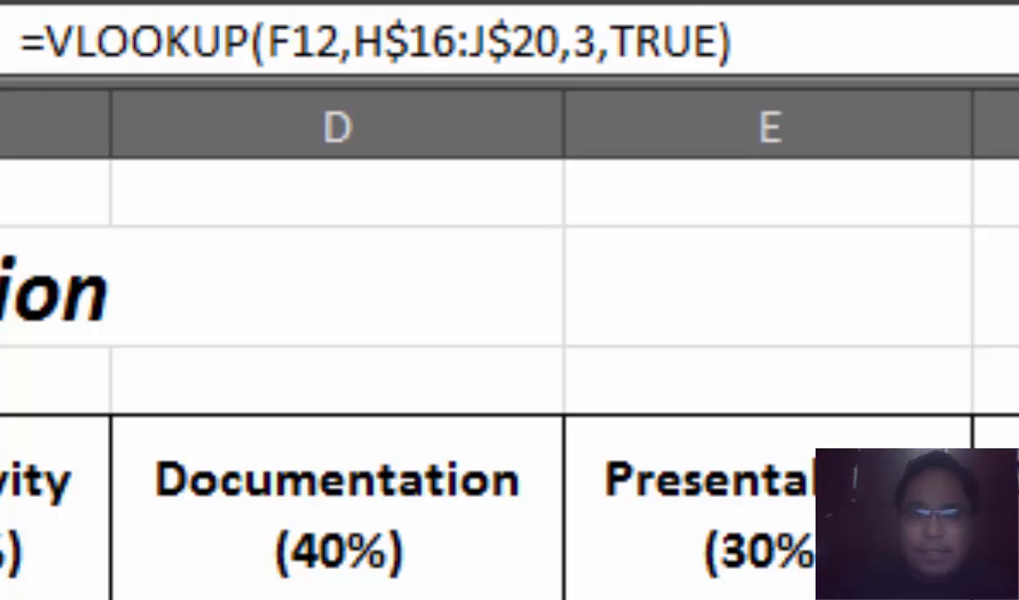
pyautogui.click(637, 221)
pyautogui.click(637, 199)
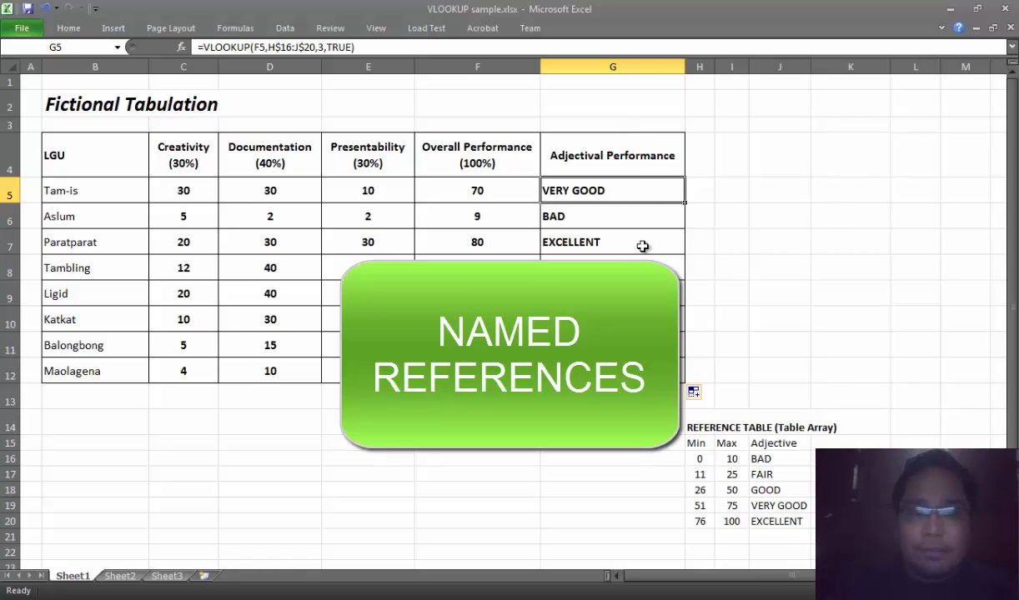
# - Clear all the VLOOKUP formulas from the Adjectival Performance cells G5 to G12
pyautogui.moveTo(637, 217); pyautogui.dragTo(644, 357)
pyautogui.press('Delete')
pyautogui.click(565, 187)
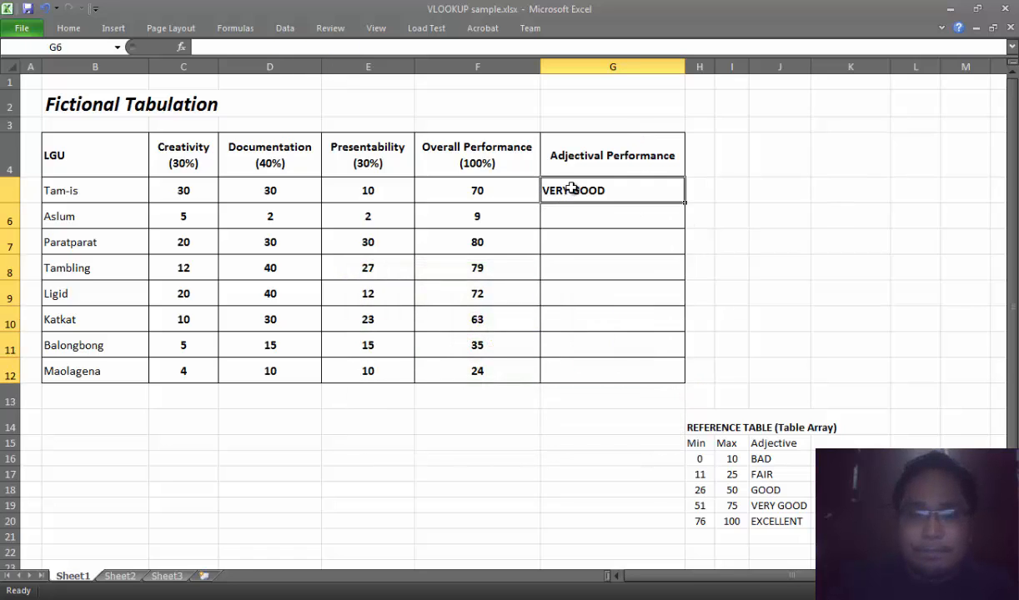
pyautogui.press('Delete')
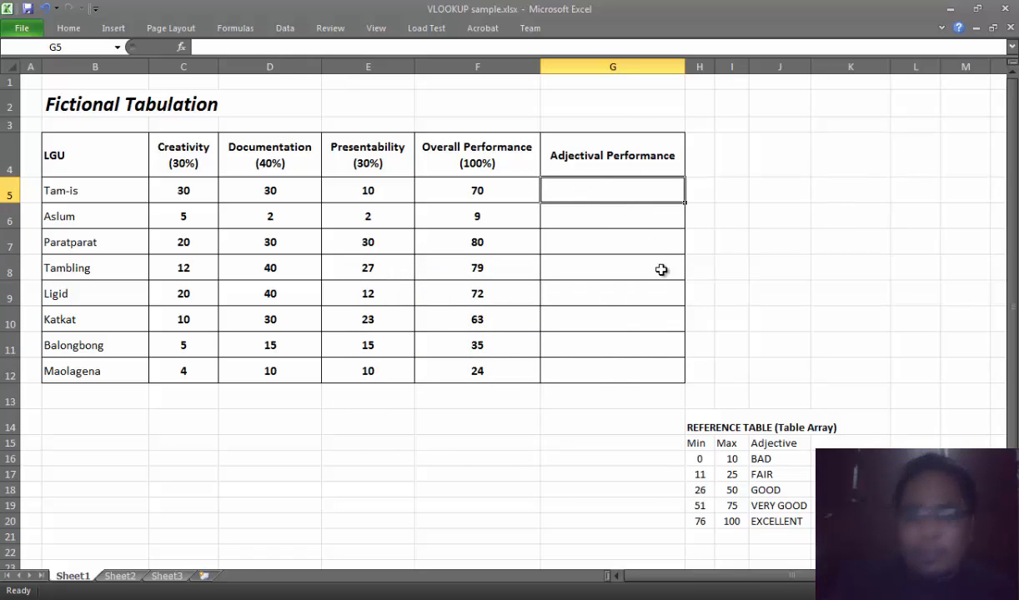
pyautogui.click(665, 240)
pyautogui.click(644, 187)
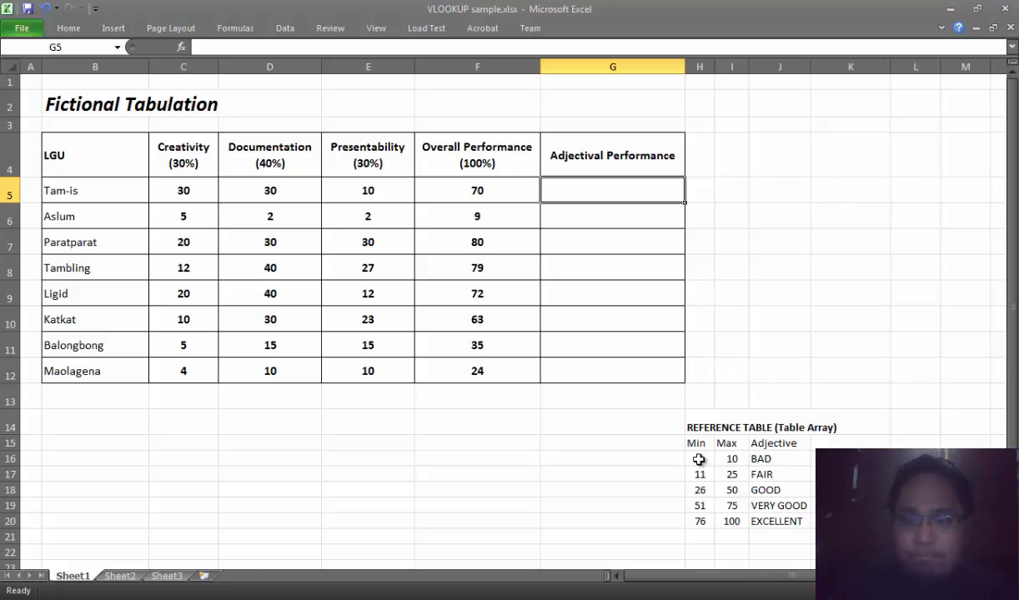
# - Name the reference table values in H16:J20 REFARRAY, leaving out the header row
pyautogui.moveTo(696, 458); pyautogui.dragTo(792, 520)
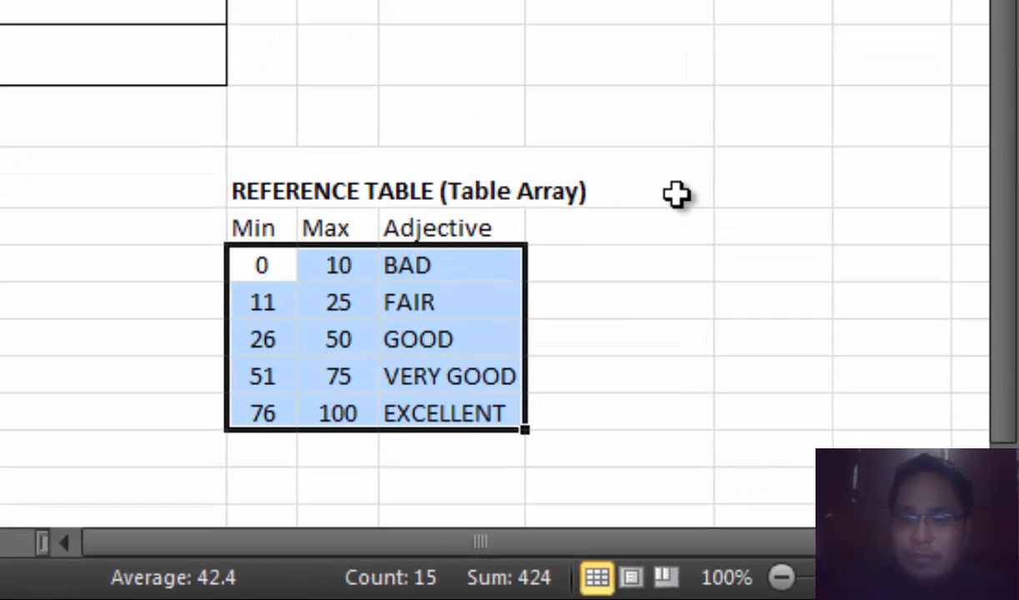
pyautogui.click(467, 163)
pyautogui.moveTo(273, 266); pyautogui.dragTo(483, 399)
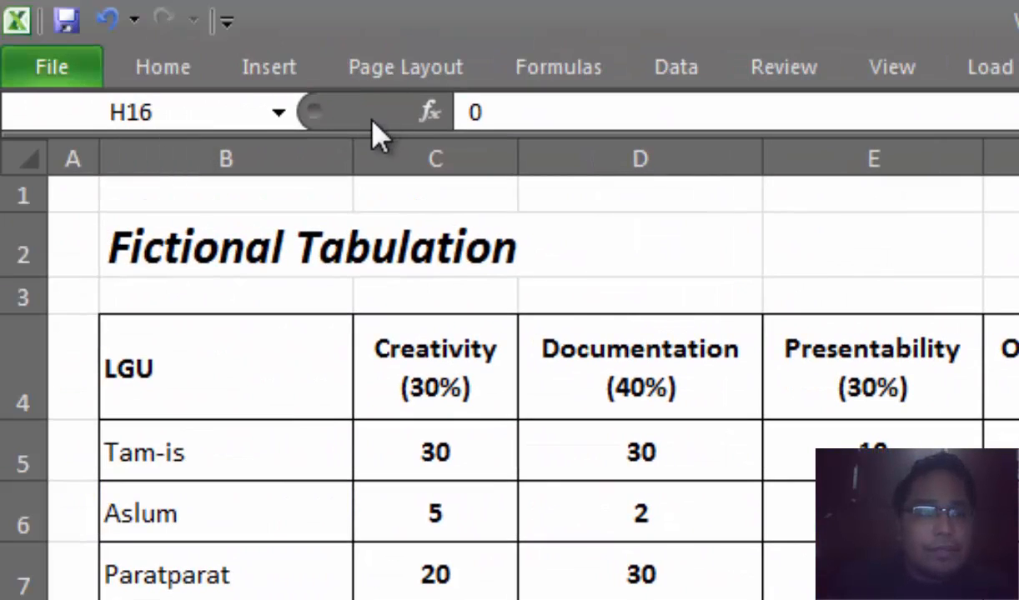
pyautogui.click(208, 113)
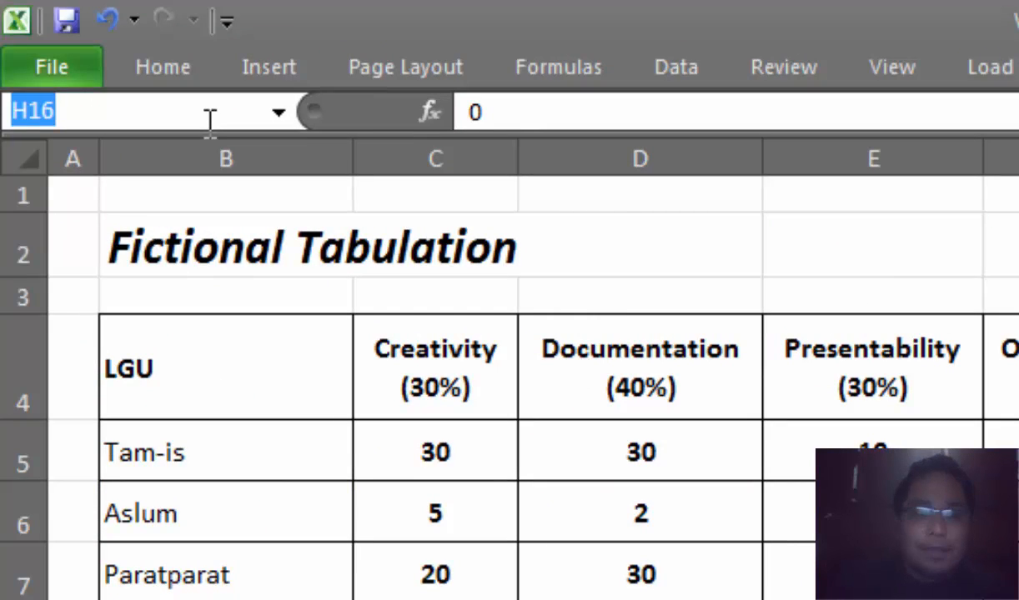
pyautogui.write('RE')
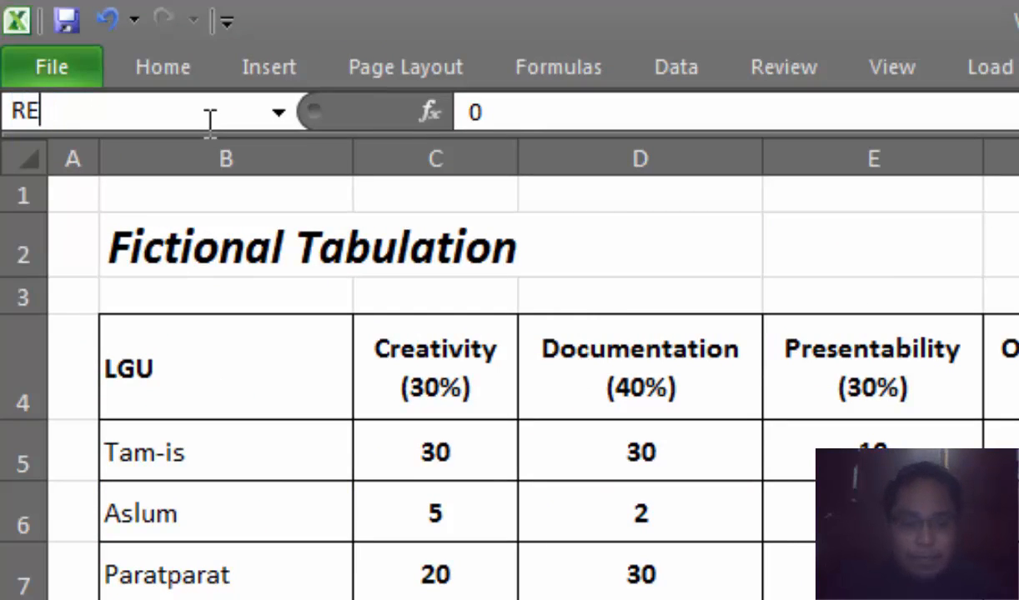
pyautogui.write('FARRAY')
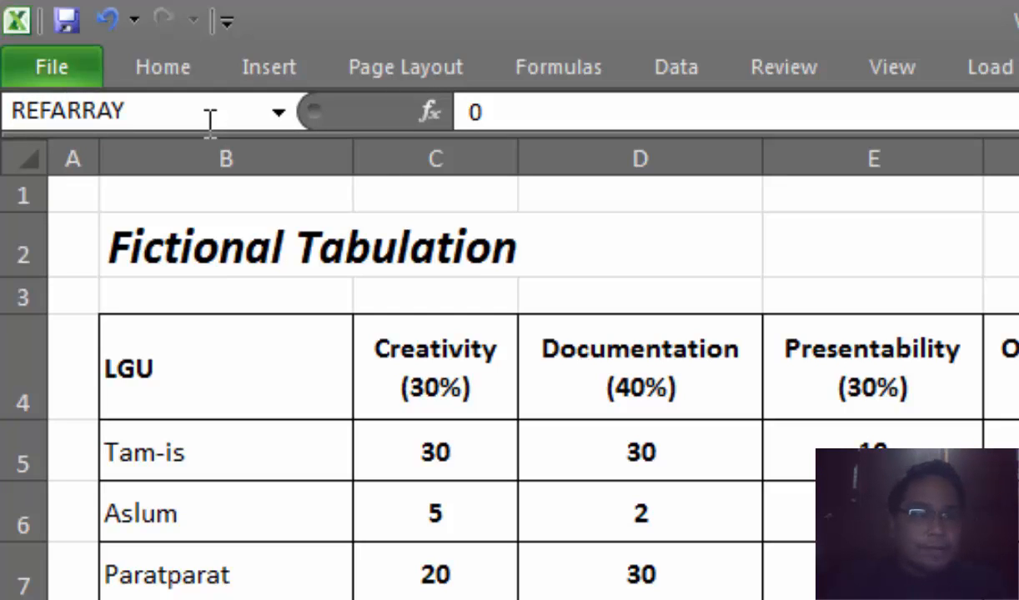
pyautogui.press('Return')
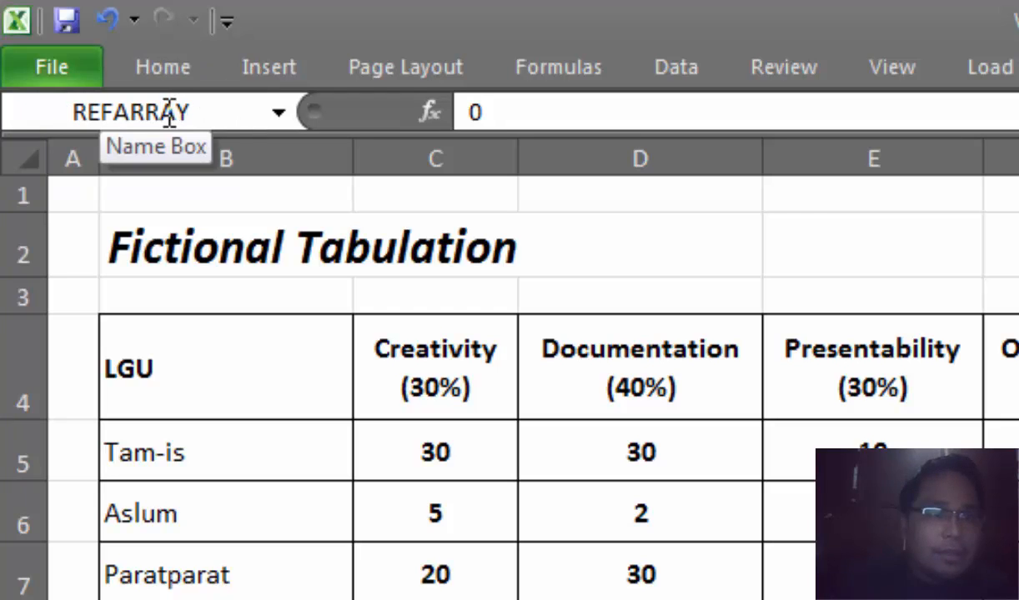
# - Compare the name shown for the H16:J20 range with the reference shown for the main table B4:G12
pyautogui.click(358, 562)
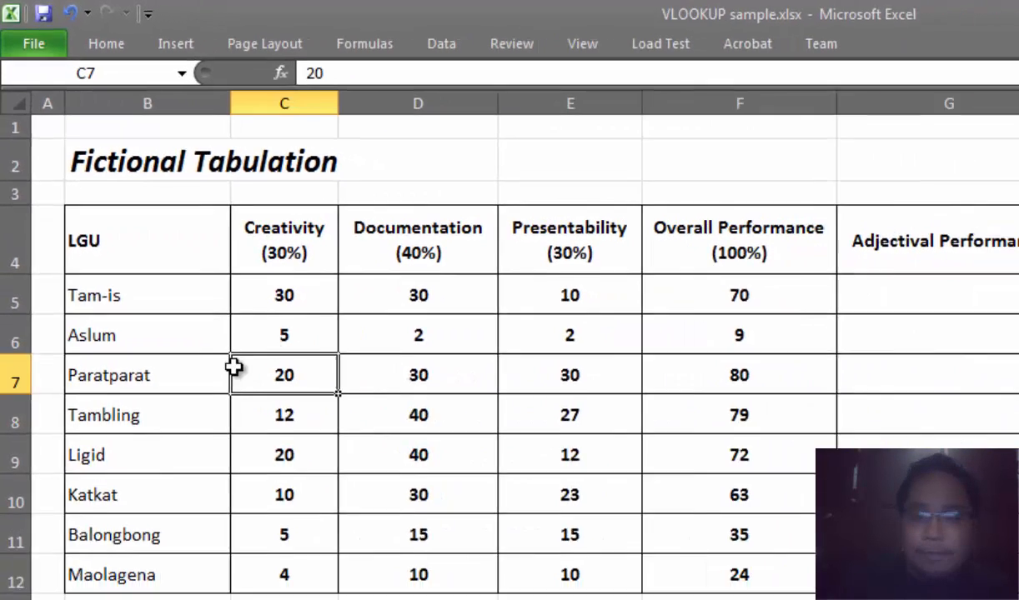
pyautogui.moveTo(700, 458); pyautogui.dragTo(778, 513)
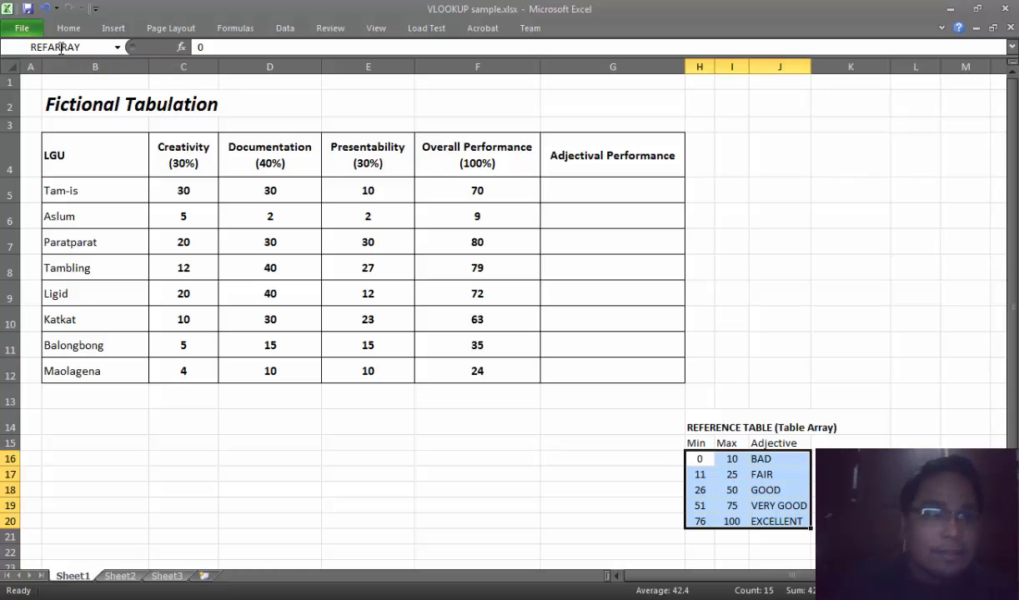
pyautogui.moveTo(100, 155); pyautogui.dragTo(565, 363)
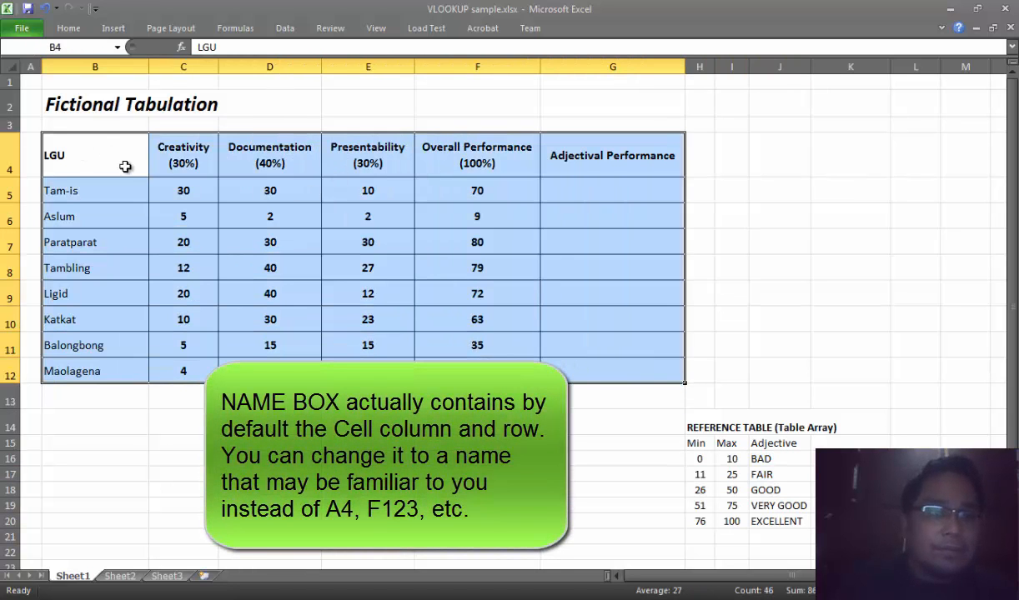
pyautogui.click(510, 293)
# - Examine the references of individual reference table cells against the name shown for the whole H16:J20 range
pyautogui.click(721, 446)
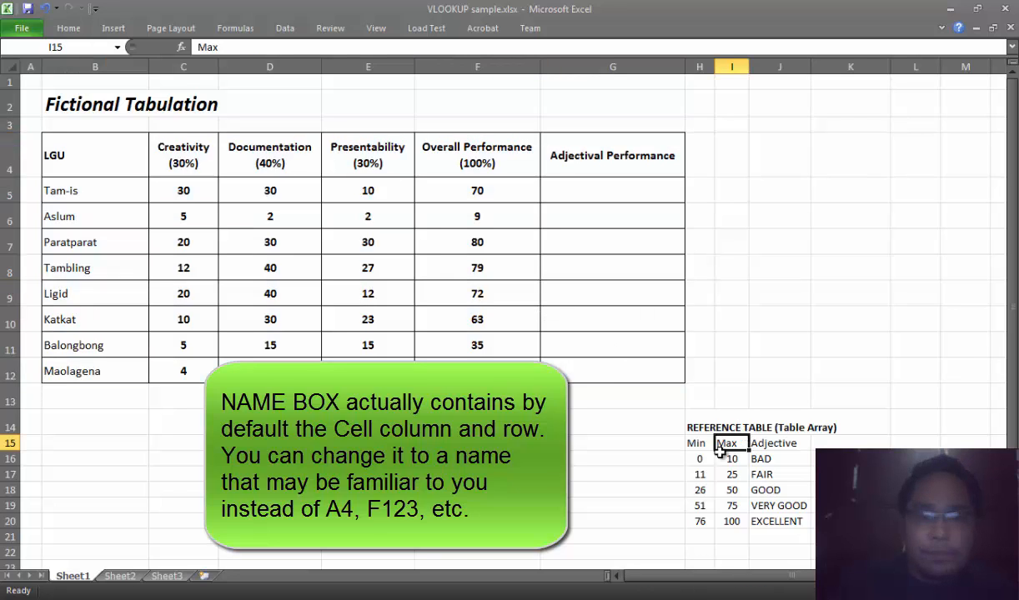
pyautogui.click(701, 460)
pyautogui.click(763, 488)
pyautogui.click(760, 459)
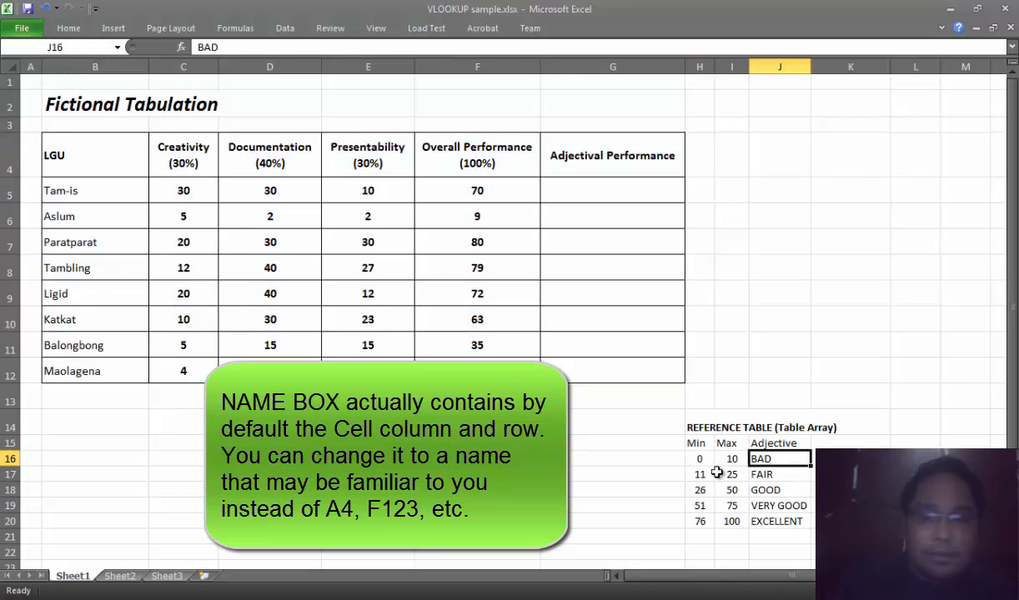
pyautogui.click(699, 490)
pyautogui.click(732, 490)
pyautogui.click(732, 475)
pyautogui.click(732, 459)
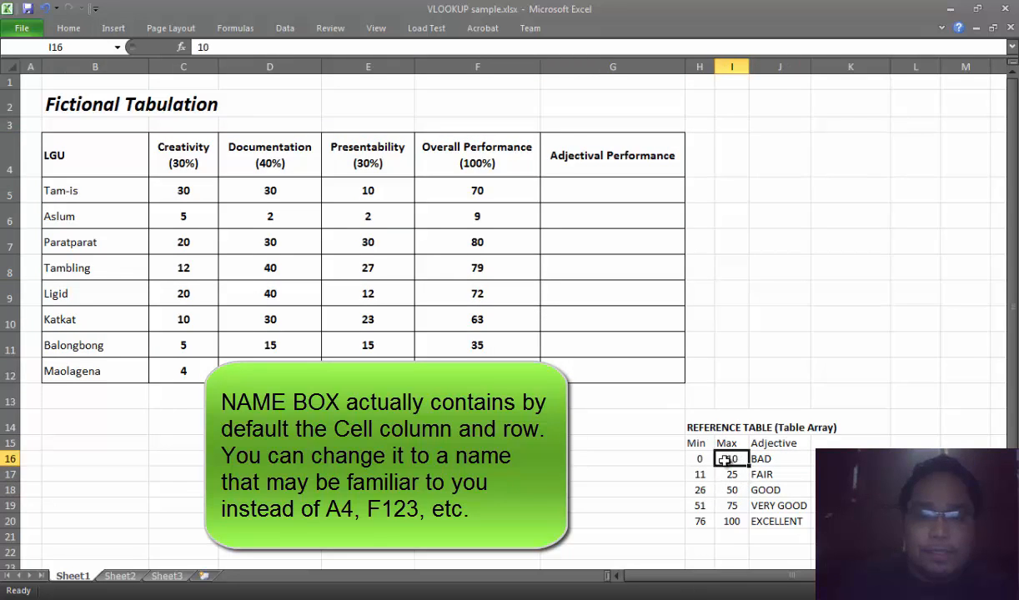
pyautogui.click(699, 458)
pyautogui.click(700, 504)
pyautogui.click(731, 521)
pyautogui.click(763, 491)
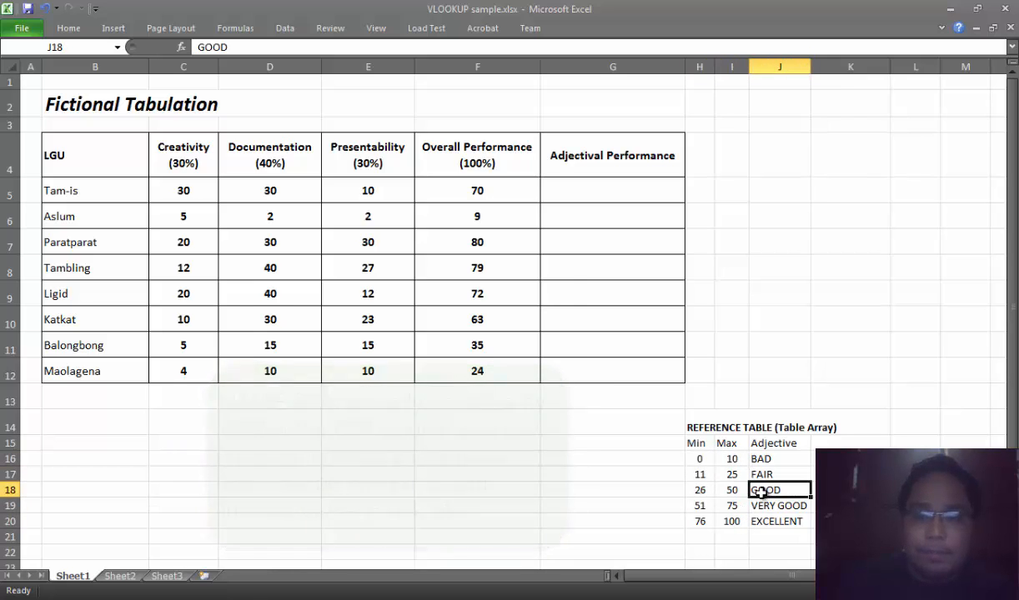
pyautogui.click(763, 474)
pyautogui.click(732, 474)
pyautogui.click(704, 473)
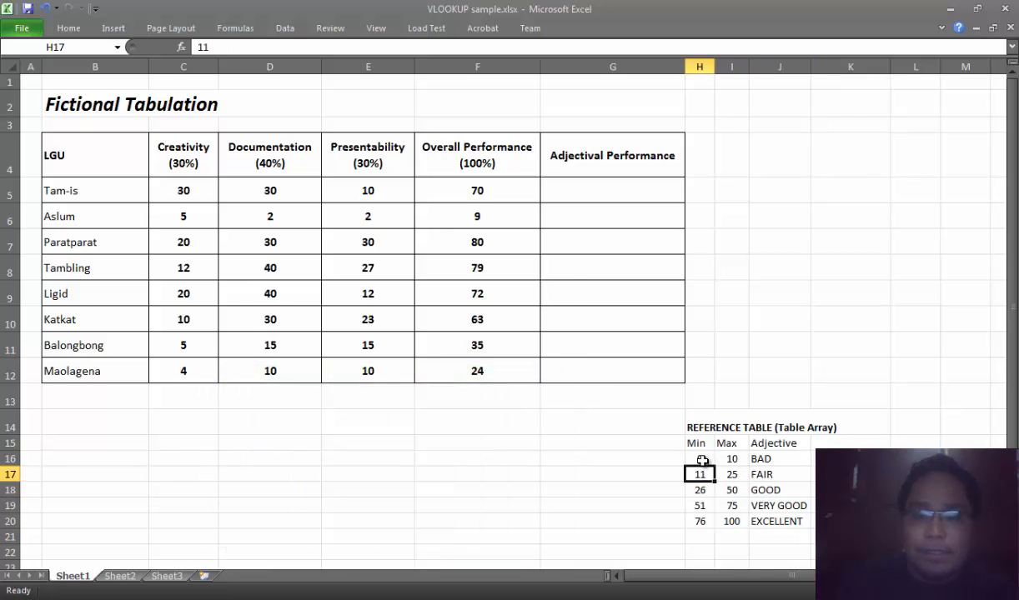
pyautogui.click(702, 461)
pyautogui.click(766, 458)
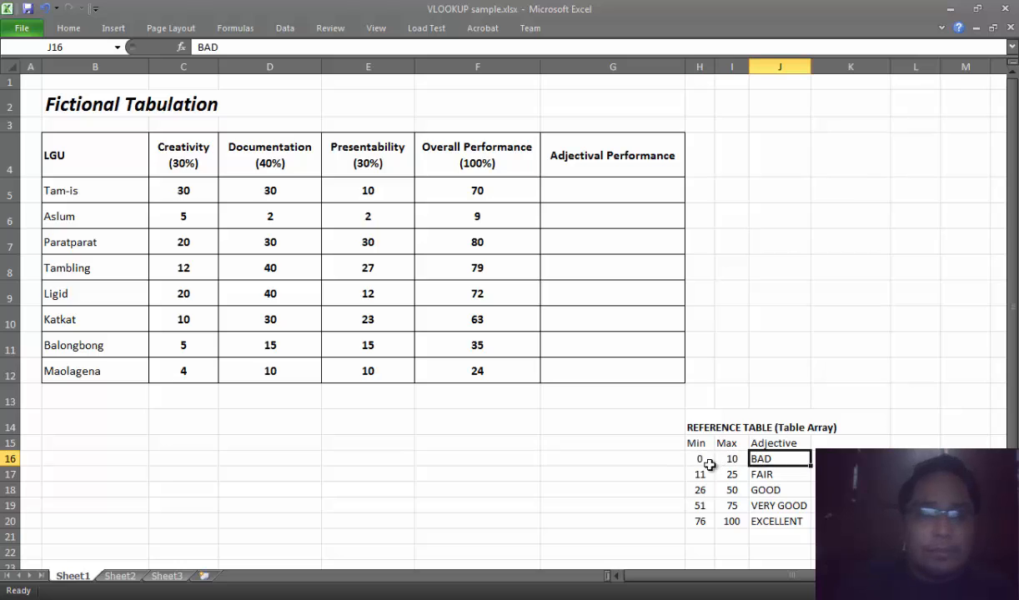
pyautogui.moveTo(704, 461); pyautogui.dragTo(796, 522)
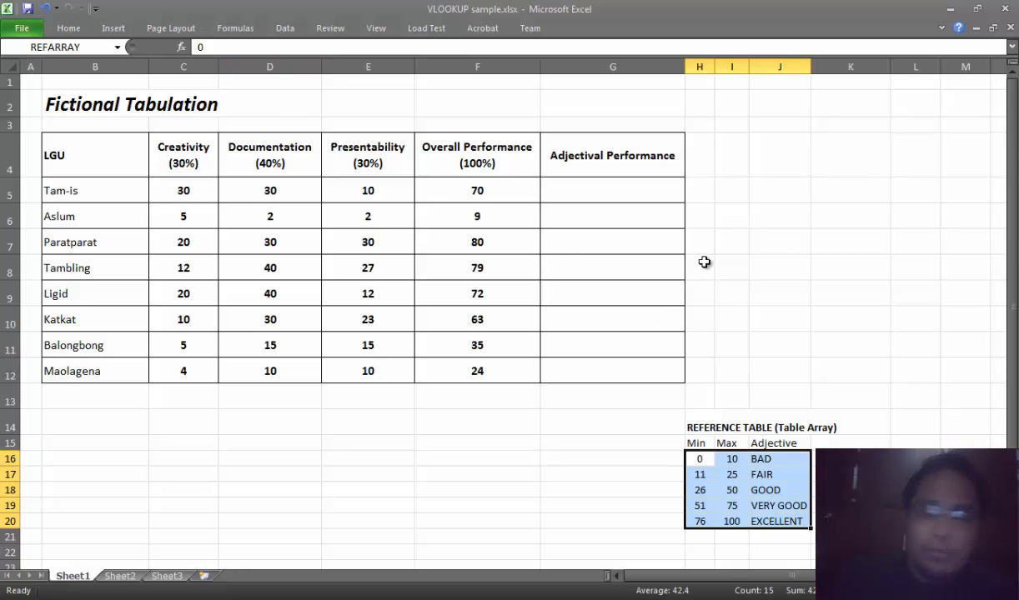
pyautogui.click(613, 193)
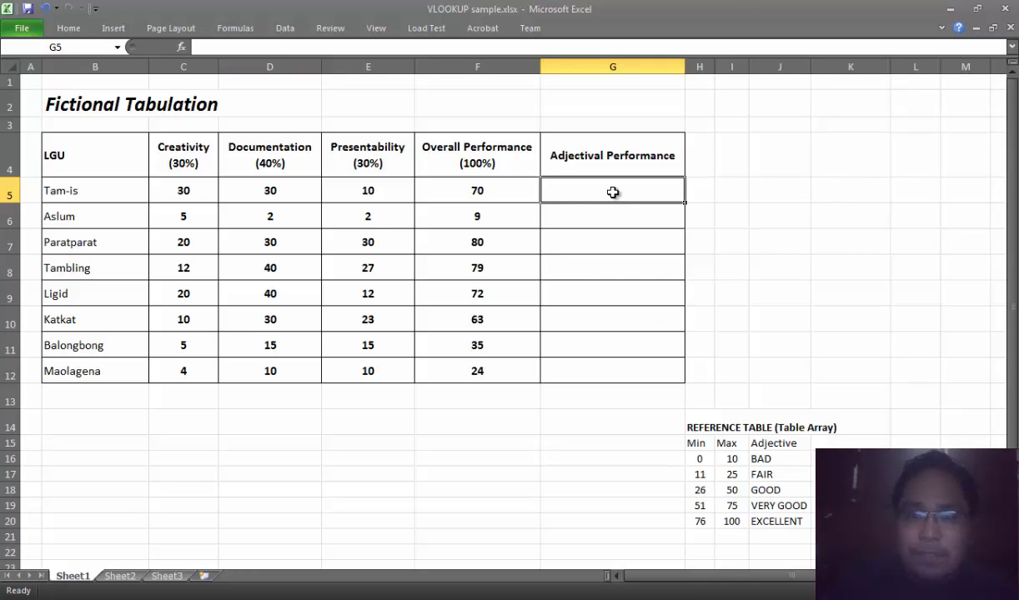
pyautogui.moveTo(700, 458); pyautogui.dragTo(776, 517)
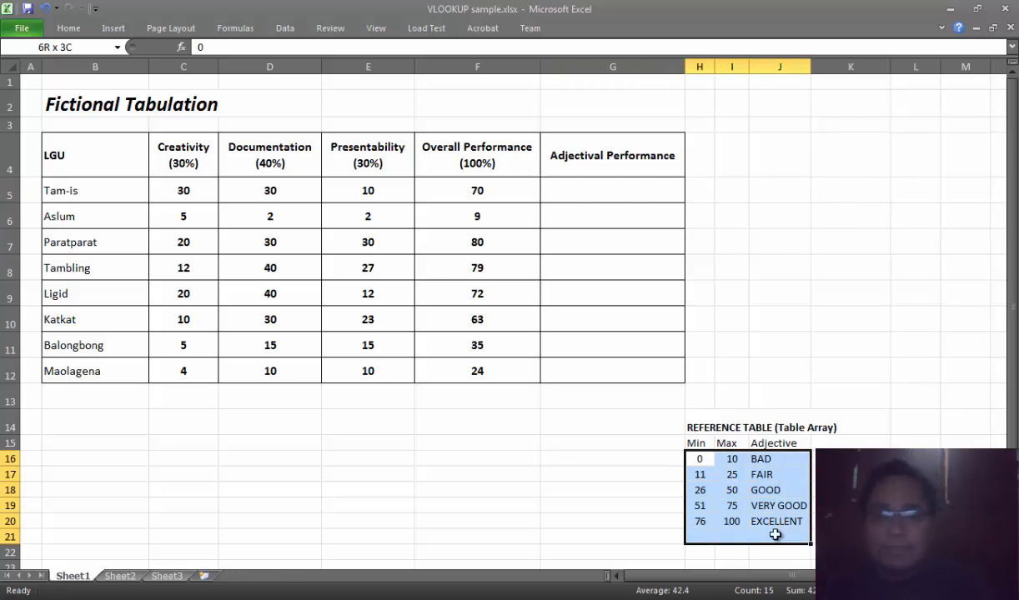
# - Start a VLOOKUP formula in G5 with F5 as the lookup value and the named range REFARRAY as the table array
pyautogui.click(646, 191)
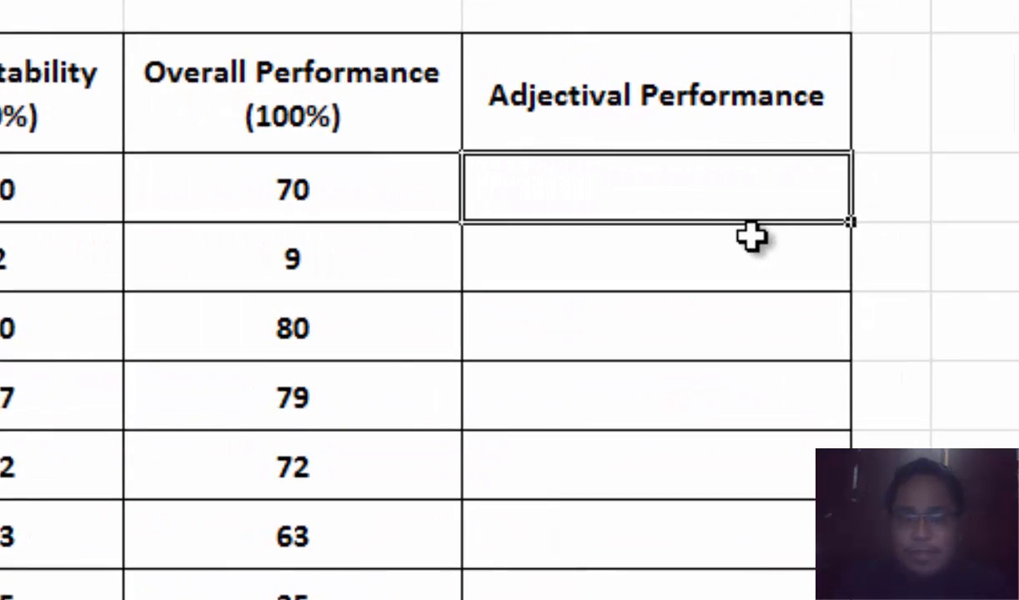
pyautogui.write('=vlo')
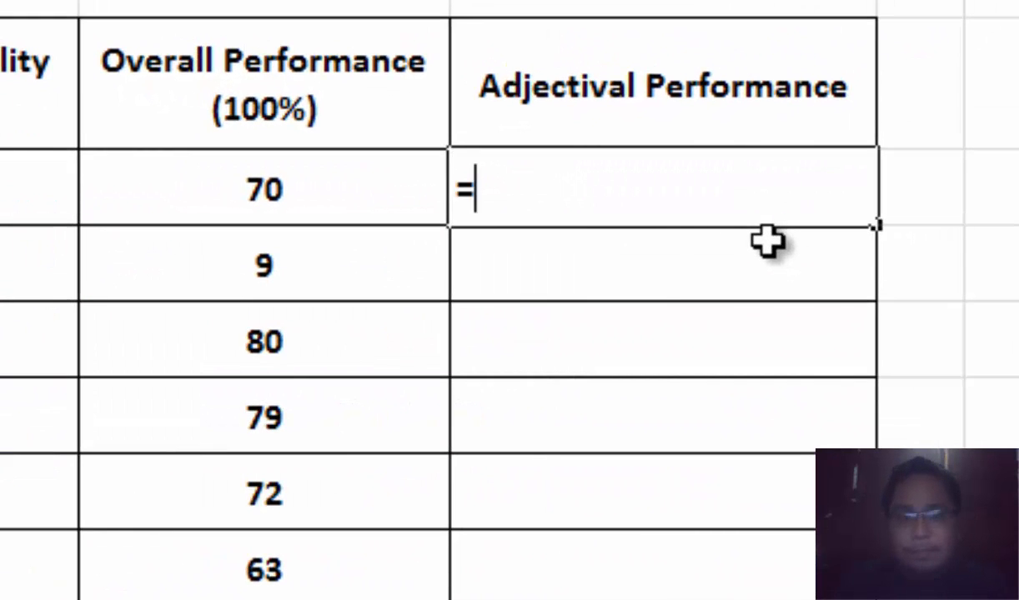
pyautogui.press('Tab')
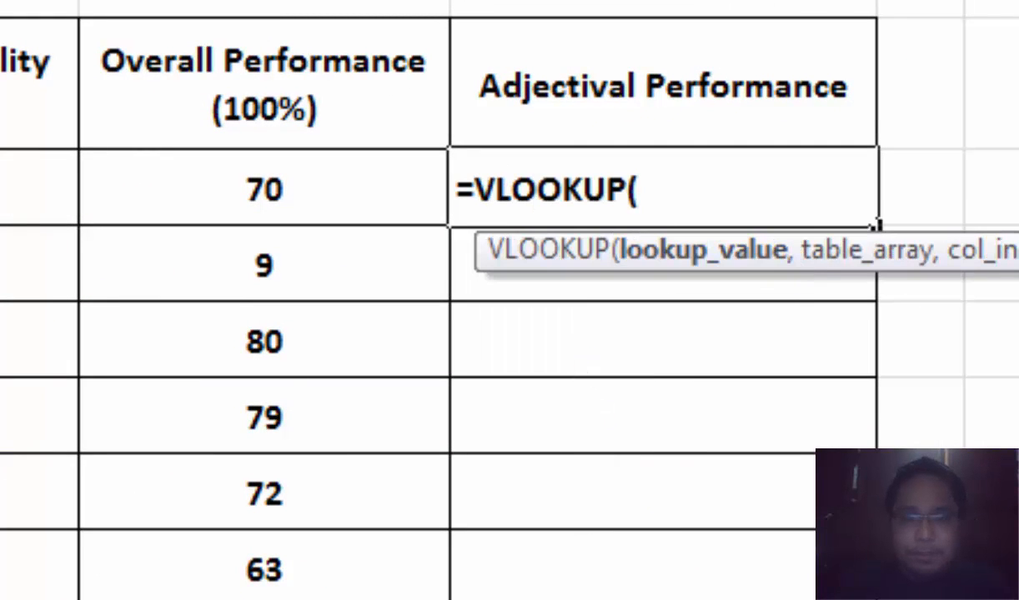
pyautogui.click(275, 185)
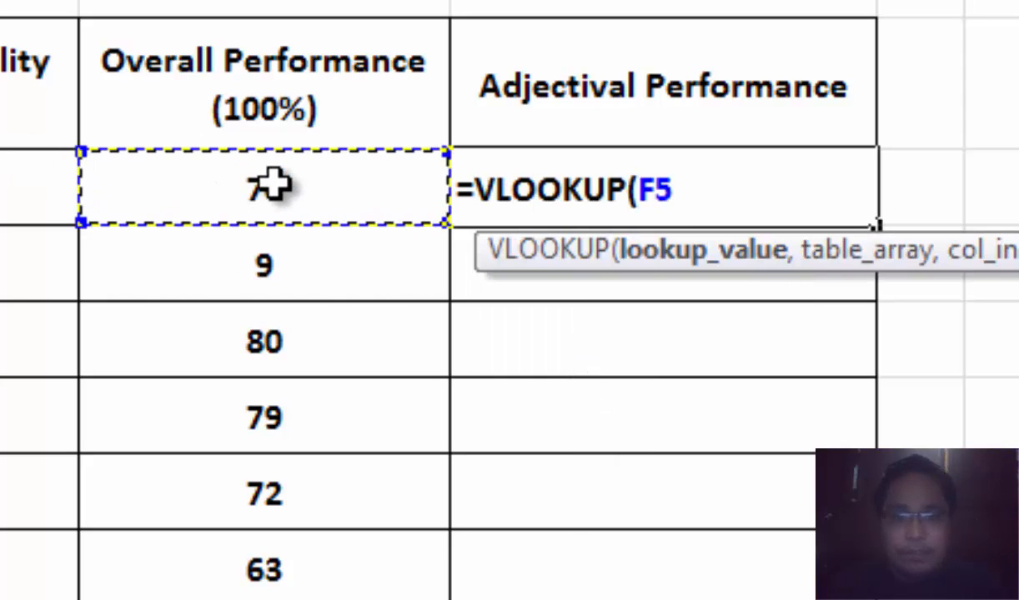
pyautogui.write(',')
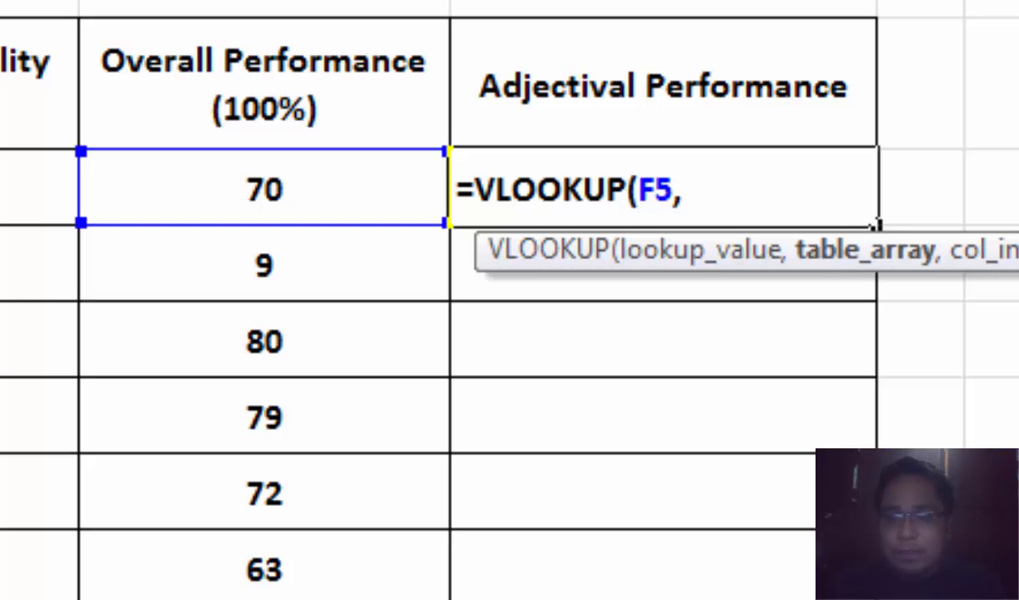
pyautogui.write('ref')
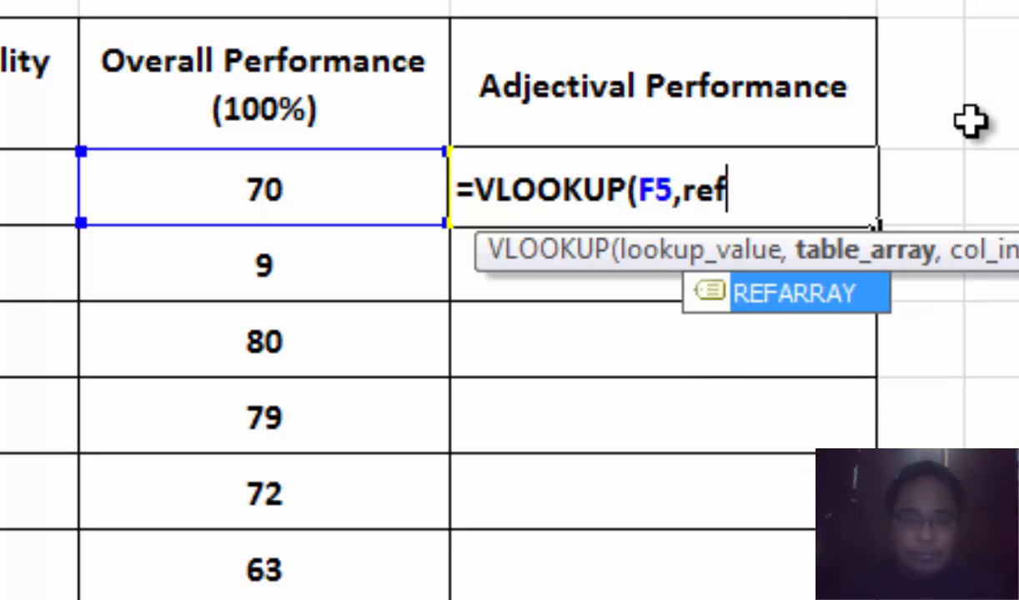
pyautogui.doubleClick(789, 292)
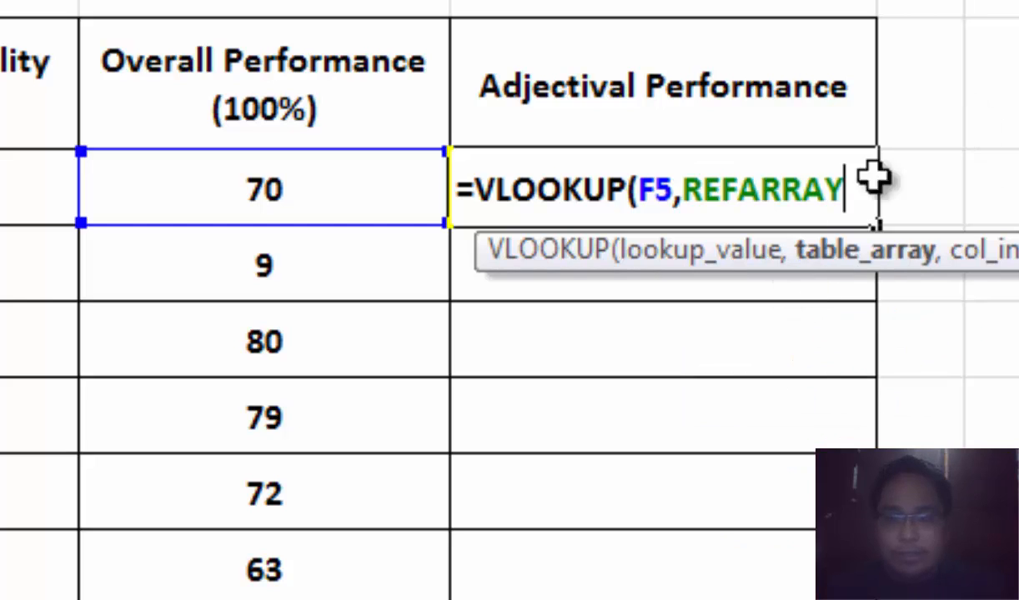
# - Complete the G5 formula with column index 3 and TRUE as the match type, and fill it down to G12
pyautogui.write(',')
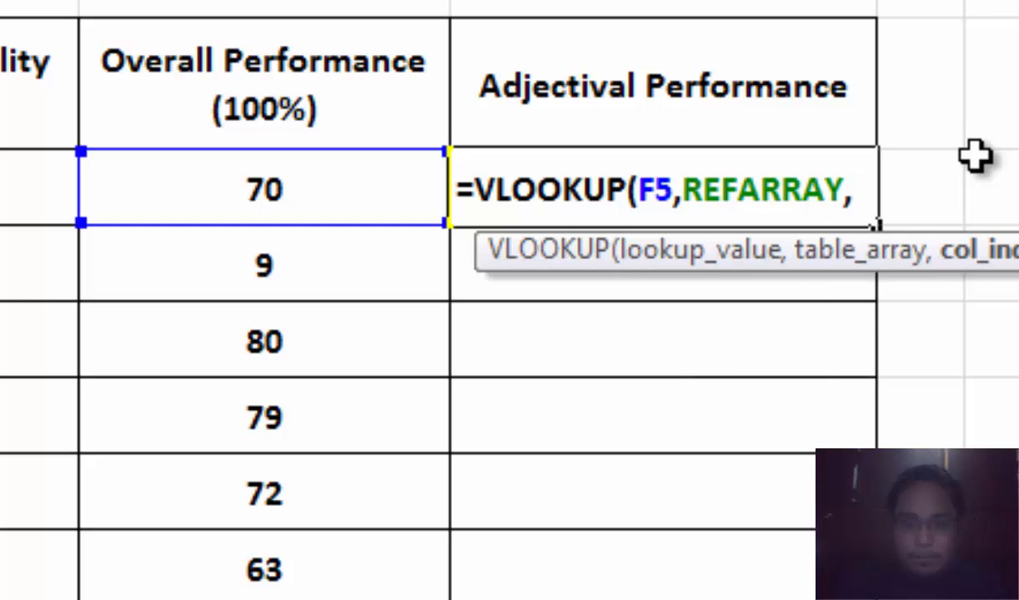
pyautogui.write('3')
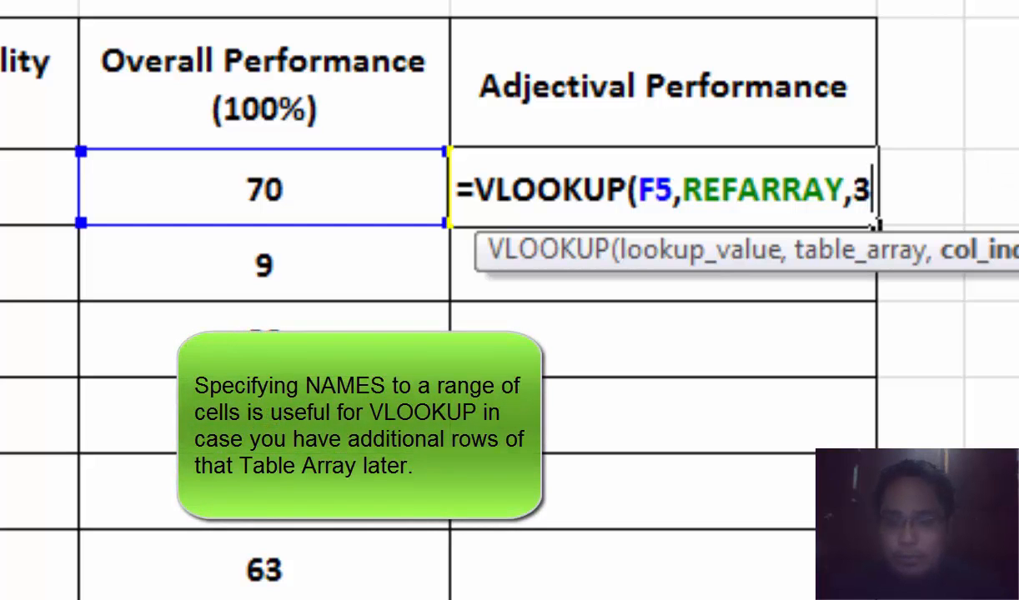
pyautogui.write(',tru')
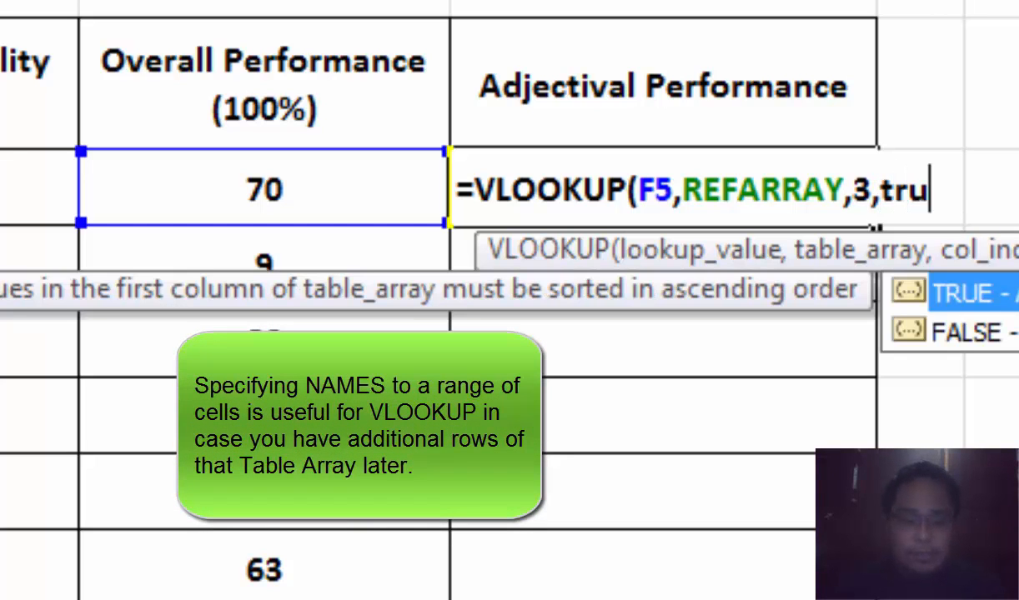
pyautogui.press('Tab')
pyautogui.write(')')
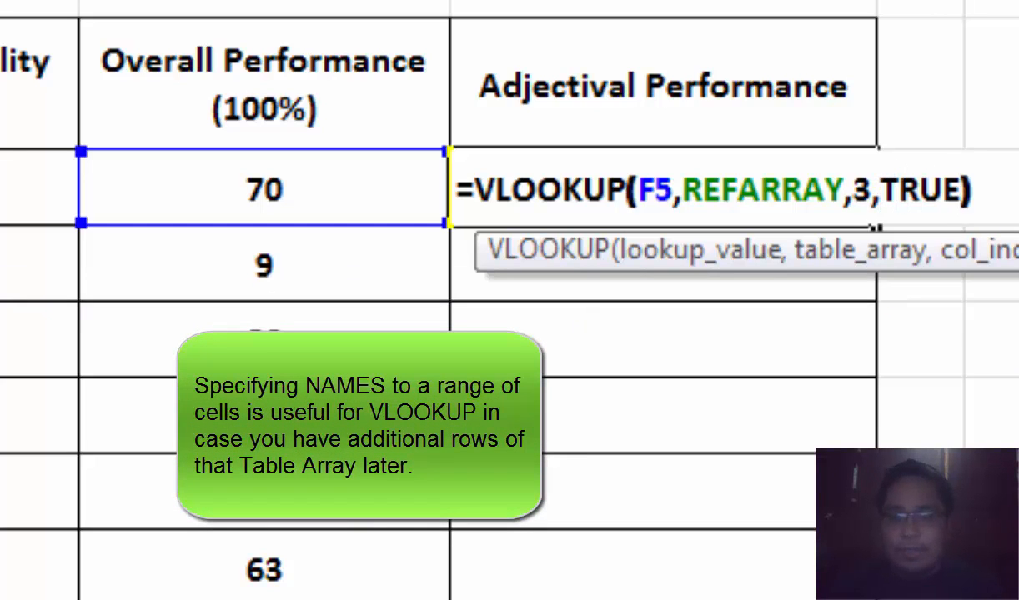
pyautogui.press('Return')
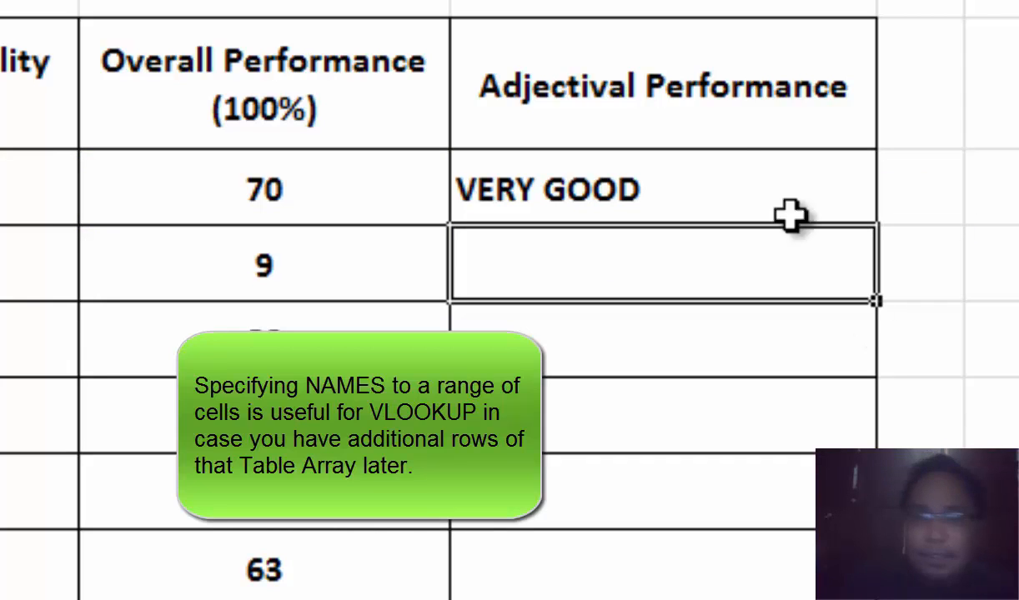
pyautogui.click(656, 189)
pyautogui.moveTo(885, 233); pyautogui.dragTo(876, 584)
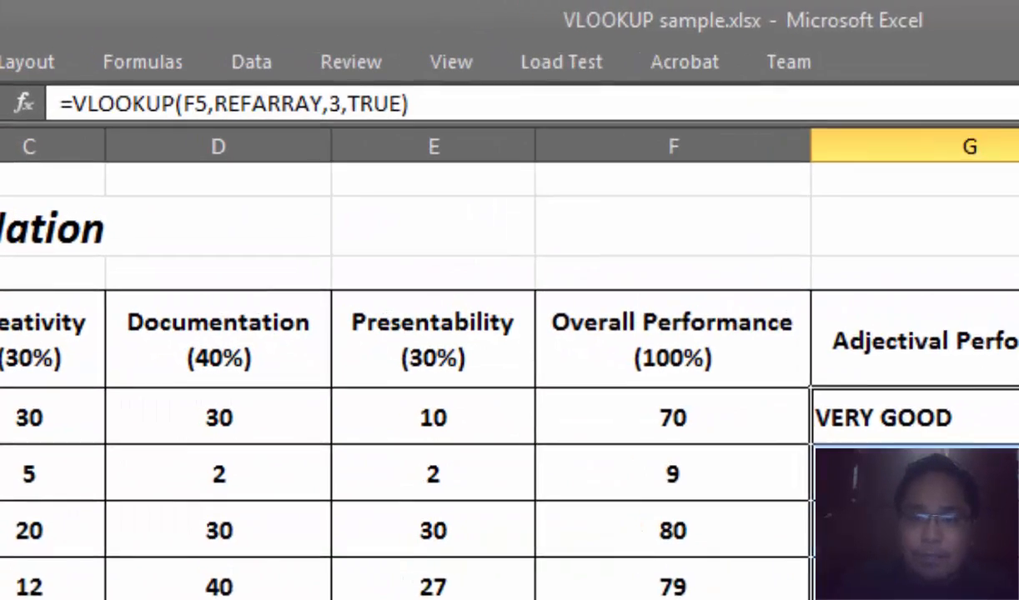
# - Examine how the lookup value and table array references read from row to row in the filled Adjectival Performance formulas
pyautogui.press('Down')
pyautogui.press('Down')
pyautogui.press('Down')
pyautogui.press('Down')
pyautogui.press('Down')
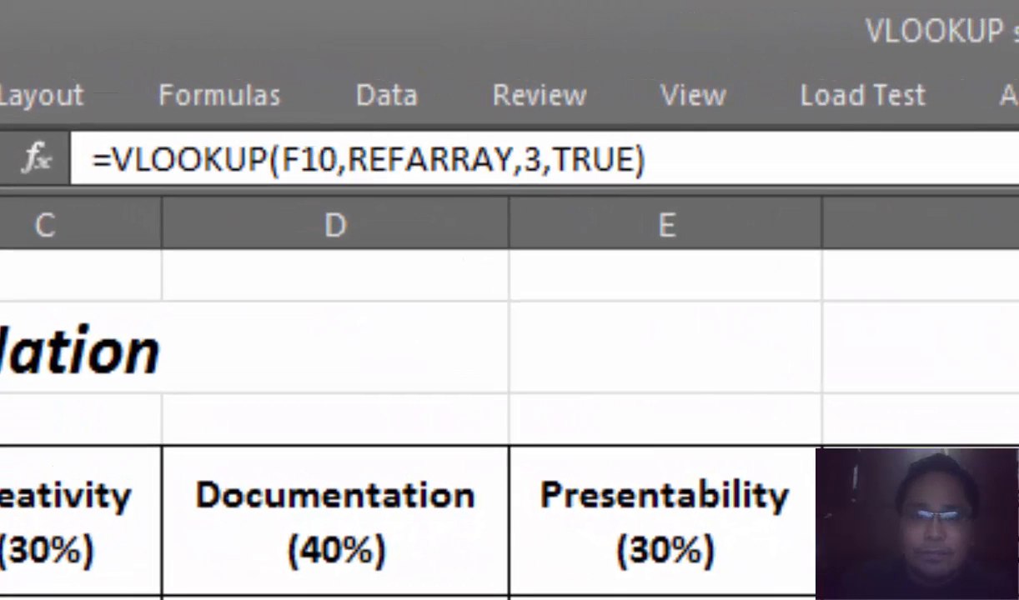
pyautogui.press('Up')
pyautogui.press('Up')
pyautogui.press('Up')
pyautogui.press('Up')
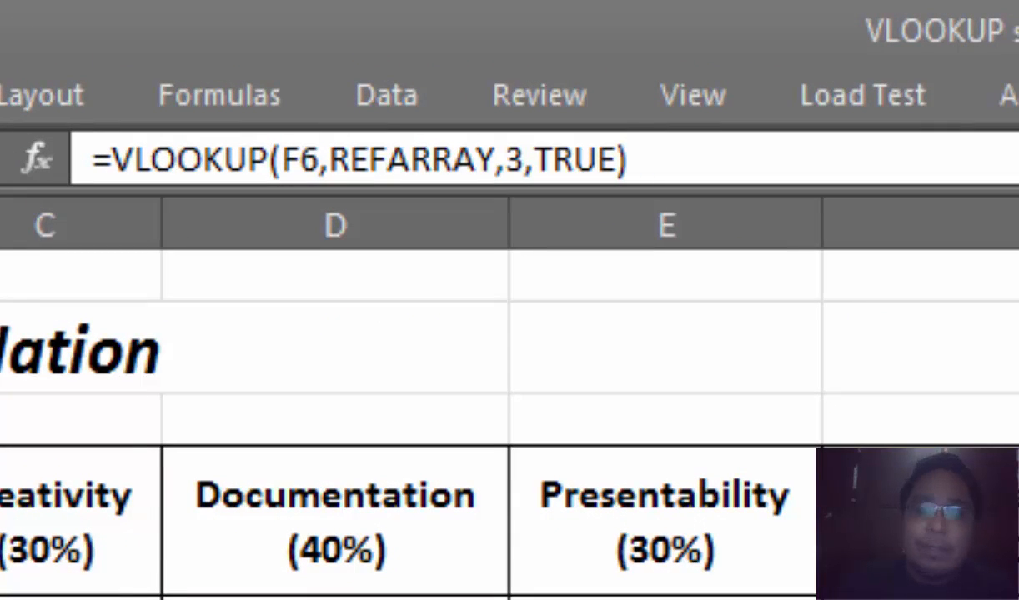
pyautogui.press('Down')
pyautogui.press('Down')
pyautogui.press('Down')
pyautogui.press('Down')
pyautogui.press('Down')
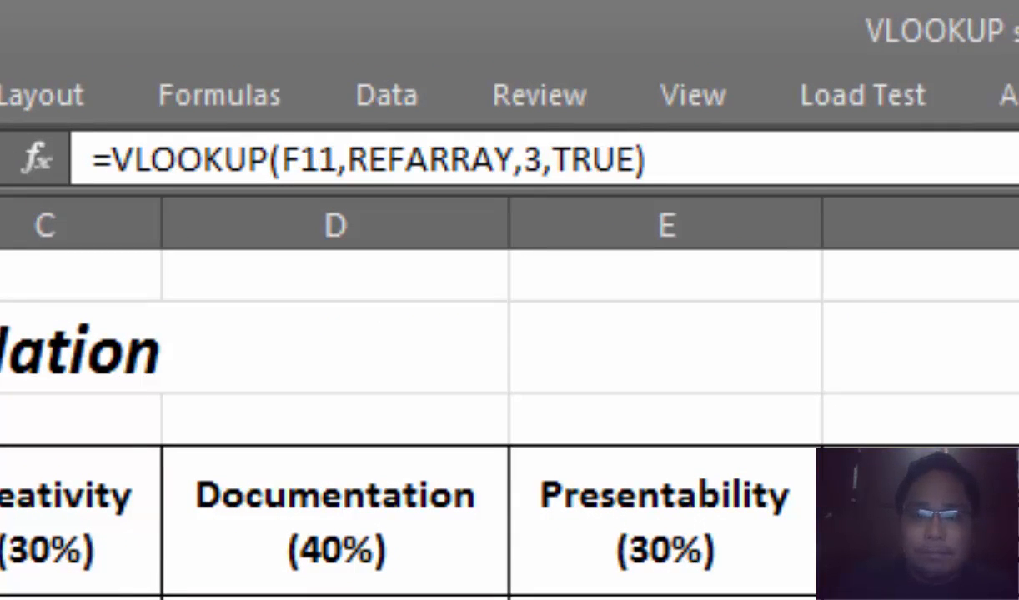
pyautogui.press('Up')
pyautogui.press('Up')
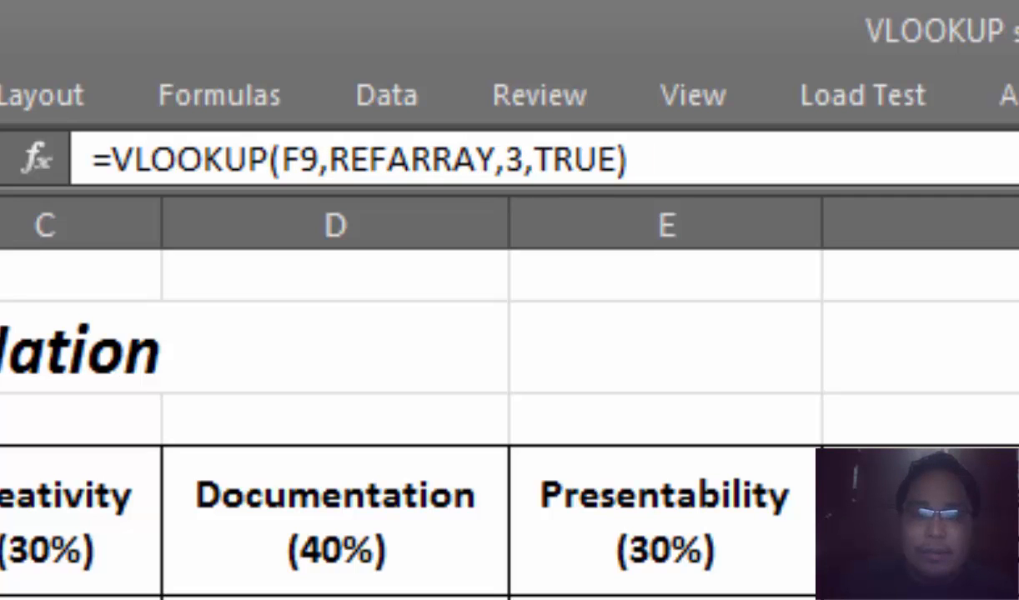
pyautogui.press('Up')
pyautogui.press('Up')
pyautogui.press('Up')
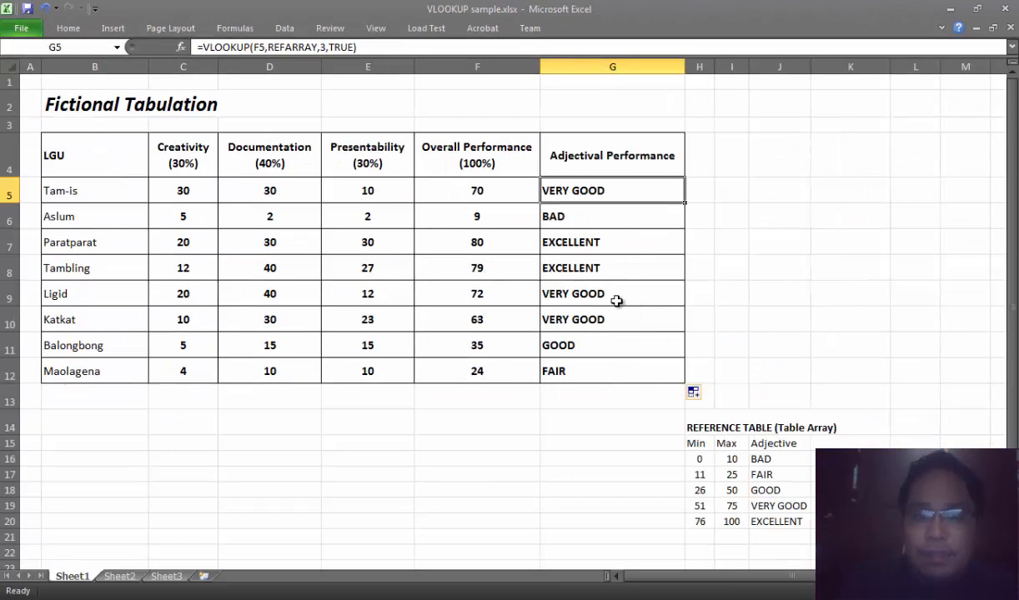
# - Compare the complete VLOOKUP formula in G5 with the formulas in G7 to G11, checking the REFARRAY argument in each
pyautogui.click(586, 317)
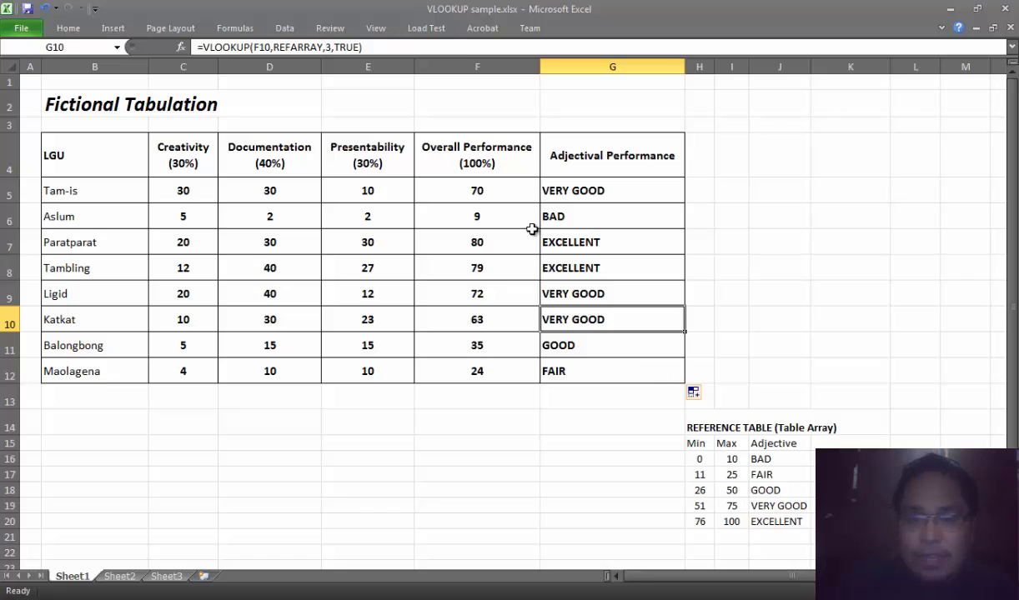
pyautogui.click(542, 185)
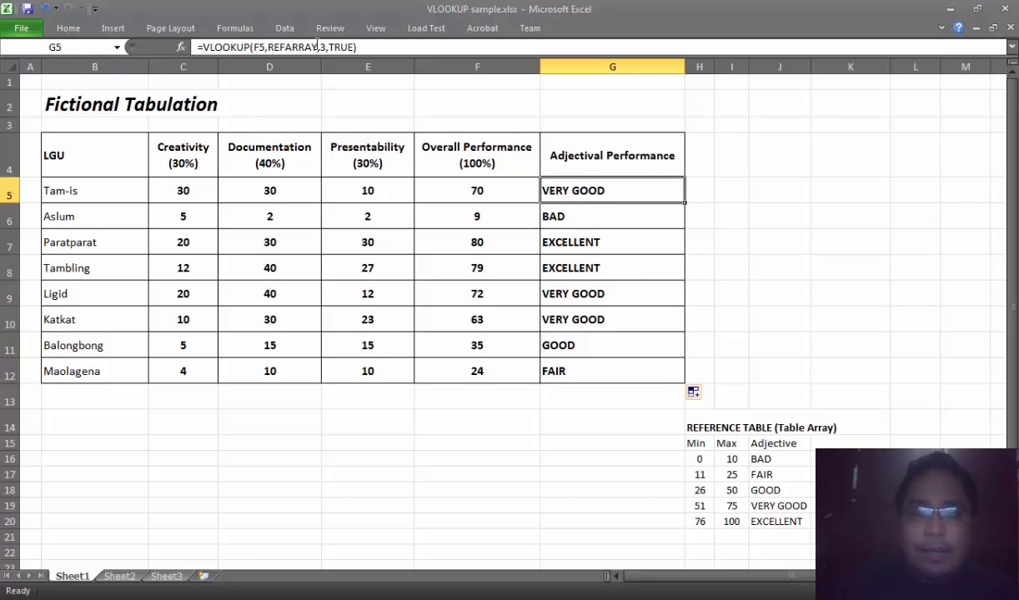
pyautogui.click(409, 47)
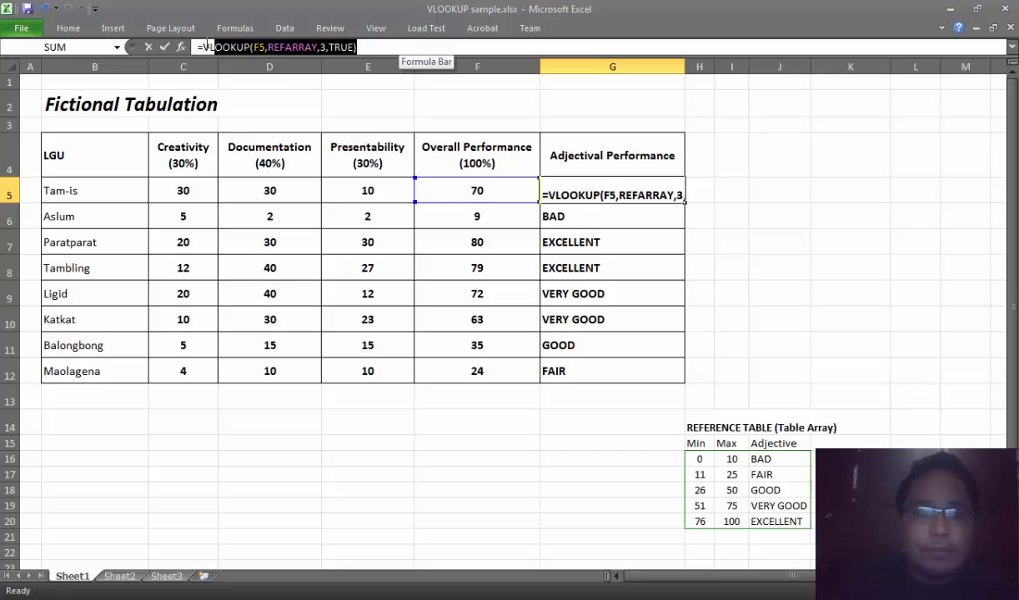
pyautogui.press('Escape')
pyautogui.click(616, 242)
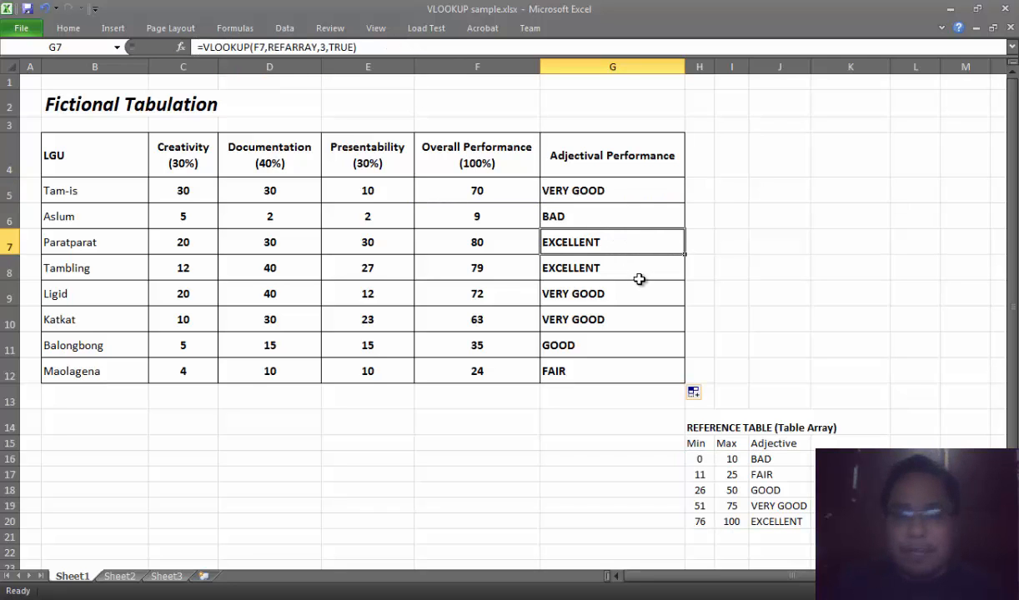
pyautogui.click(646, 271)
pyautogui.click(644, 296)
pyautogui.click(636, 322)
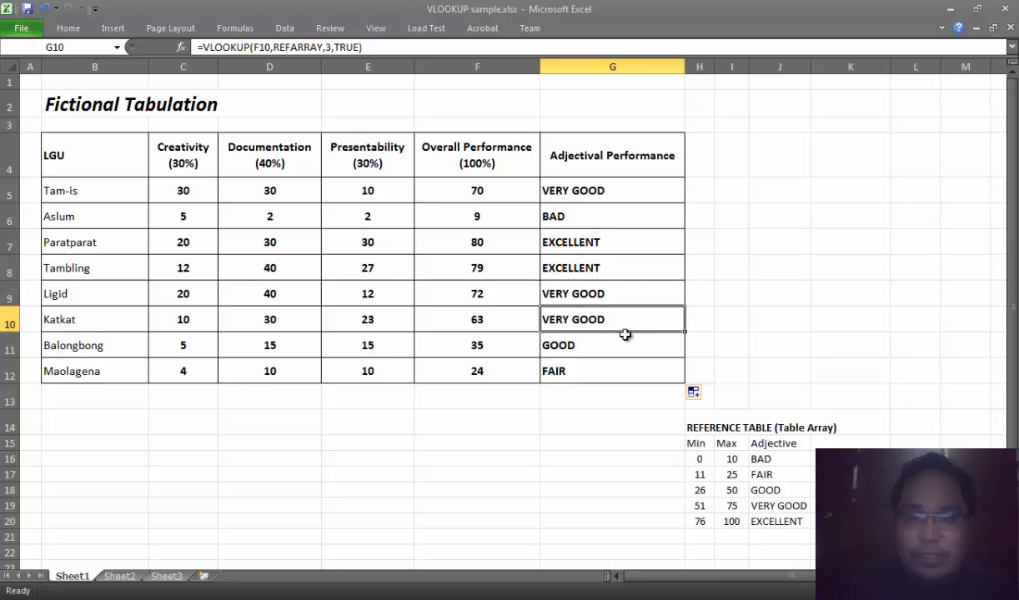
pyautogui.click(622, 343)
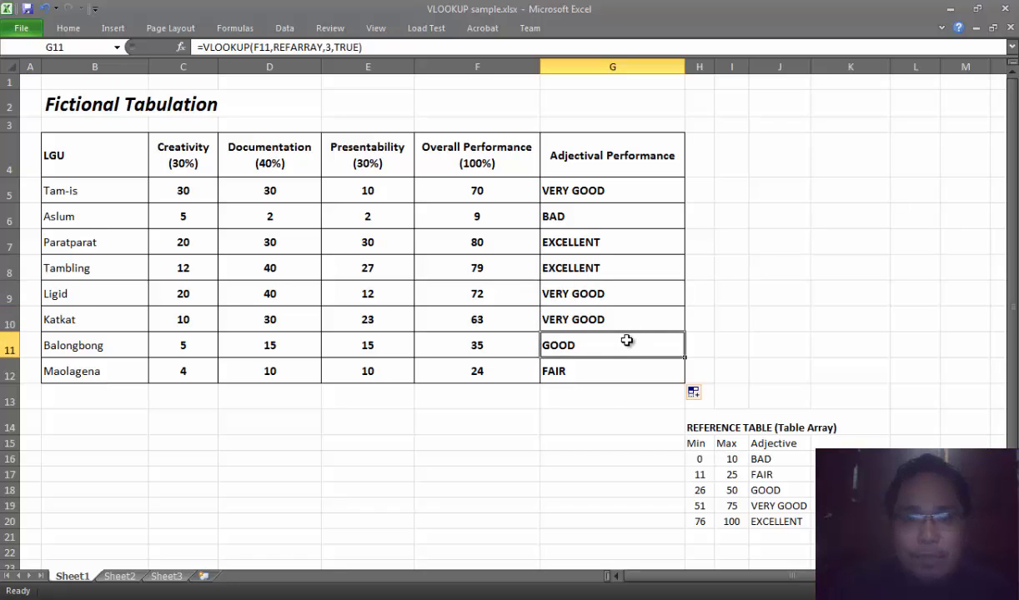